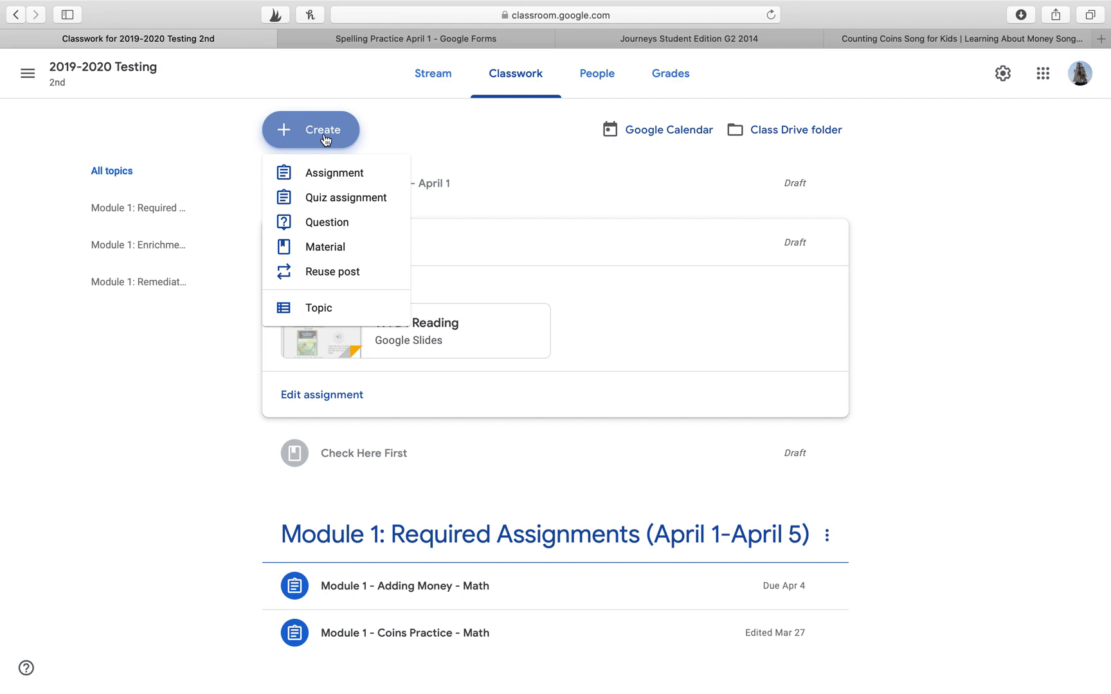
- Create a new assignment titled "Adding Coins - Math - April 1"
click(322, 177)
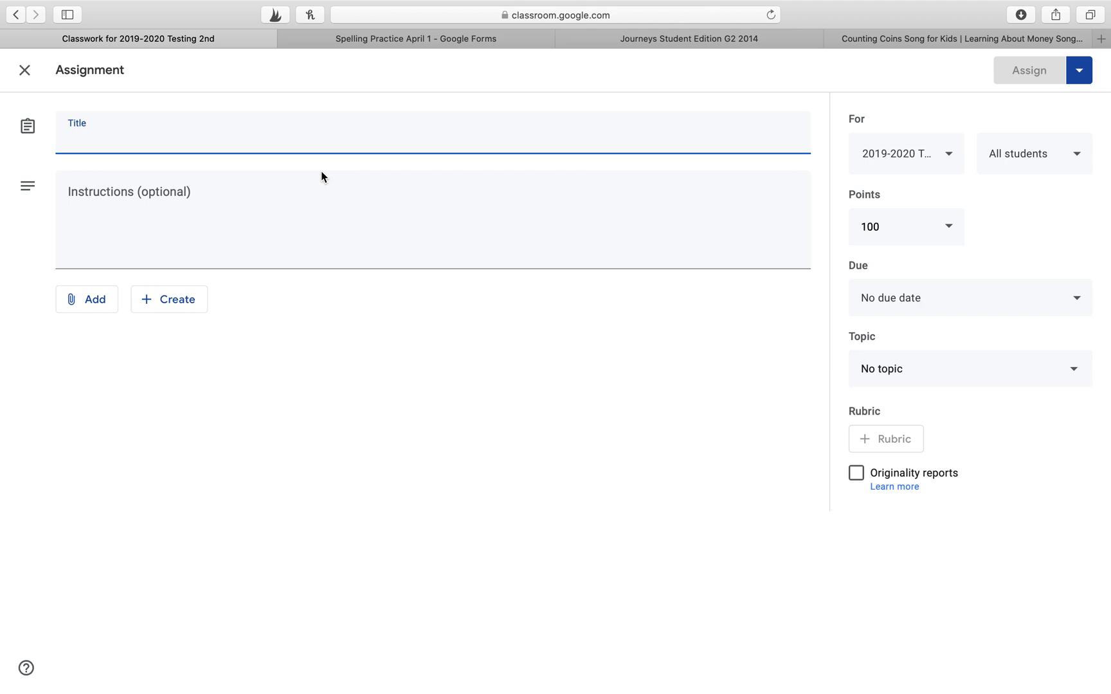
text(Ad)
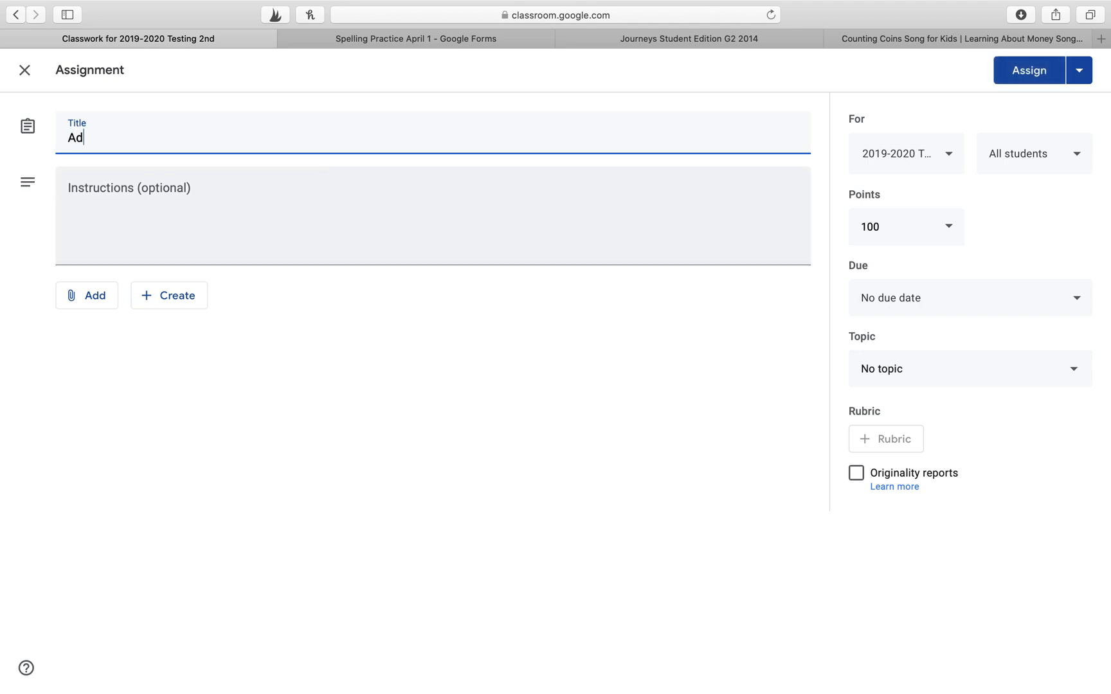
text(ding Coins )
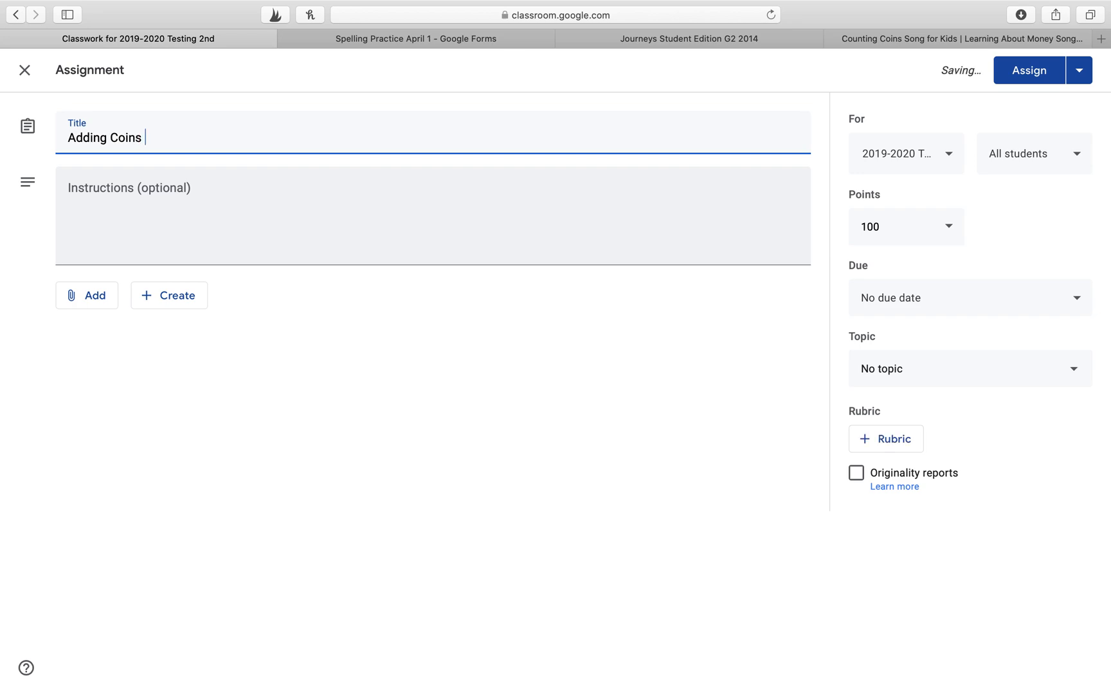
text(- Math - April 1)
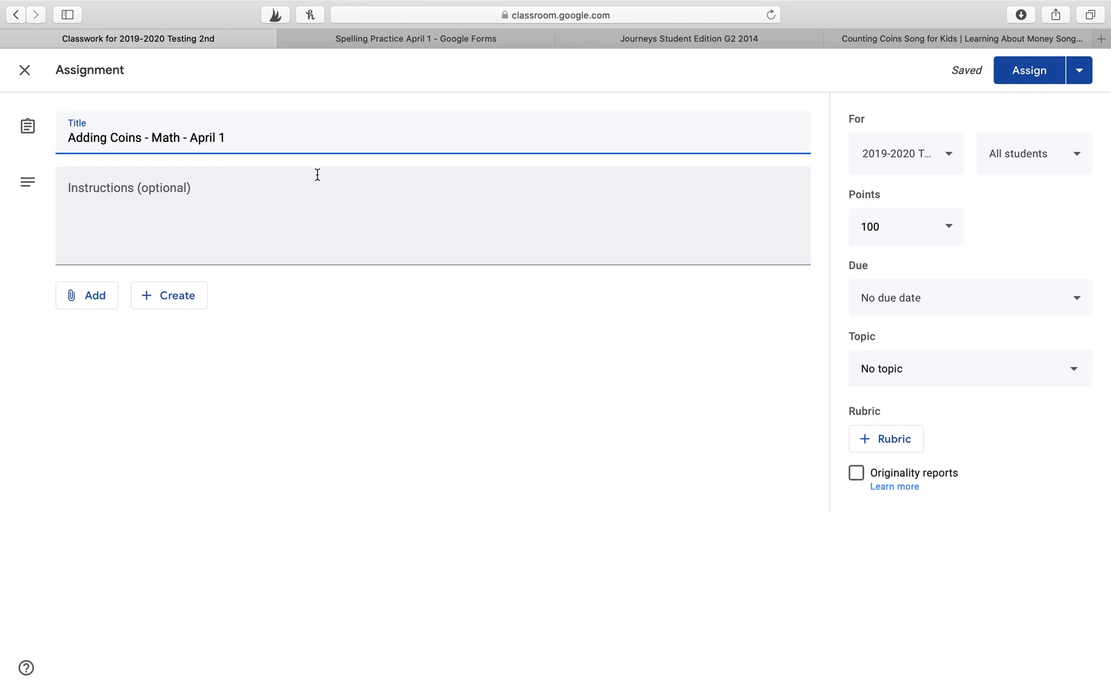
- Enter the assignment instructions "Make sure to ALL the slides"
click(294, 201)
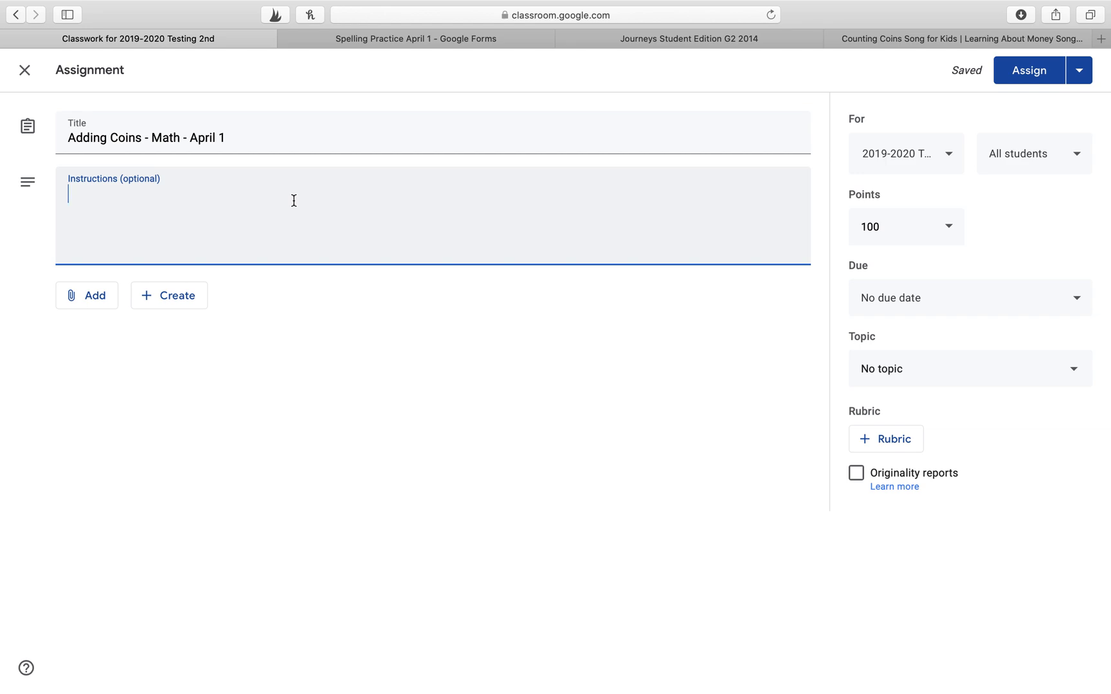
text(Make sure)
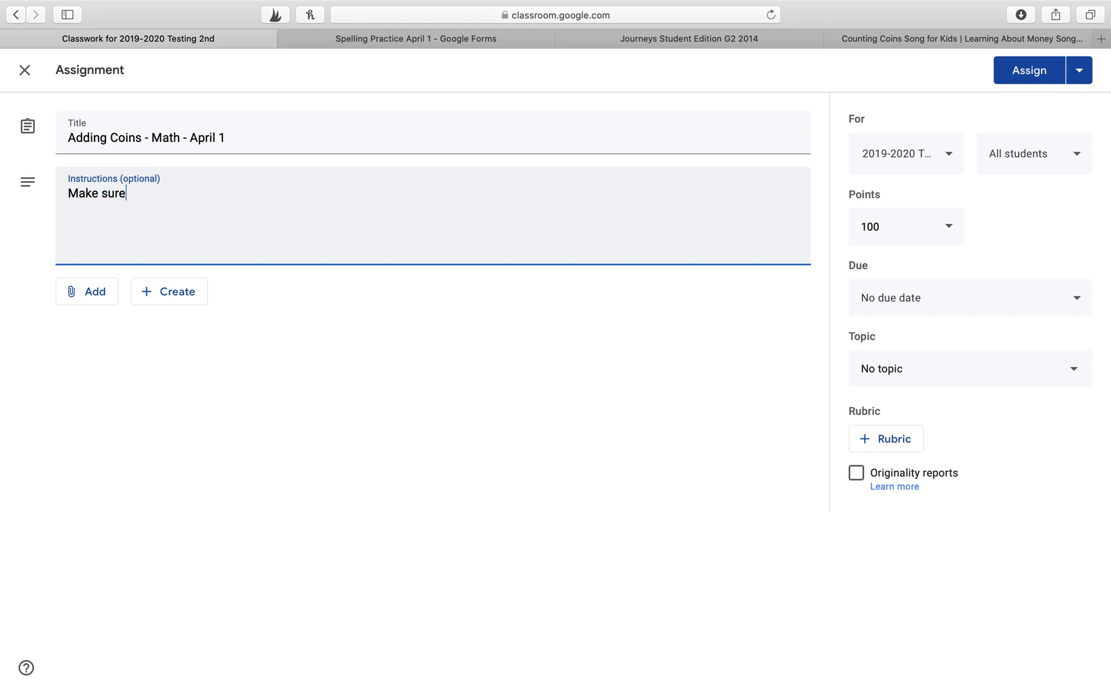
text( to ALL the slides)
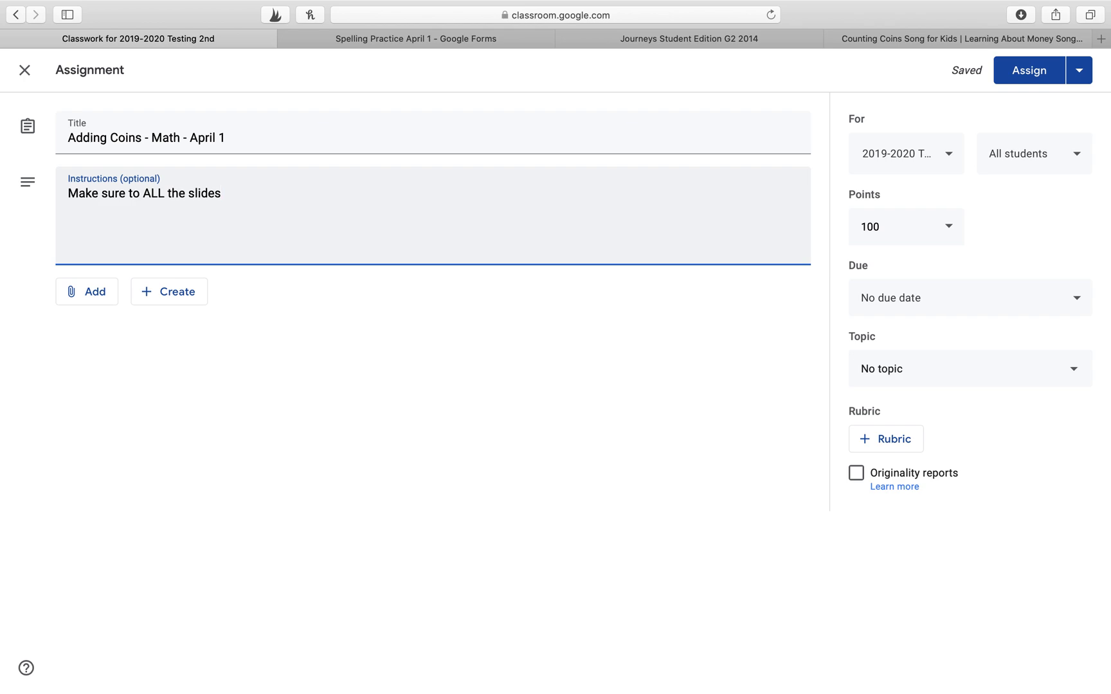
- Attach "Copy of Adding Money Original" from Google Drive folder My Drive > Remote Learning > 2nd Grade Master Class 2020 2nd > Math > Week 1 Math Copies
click(94, 298)
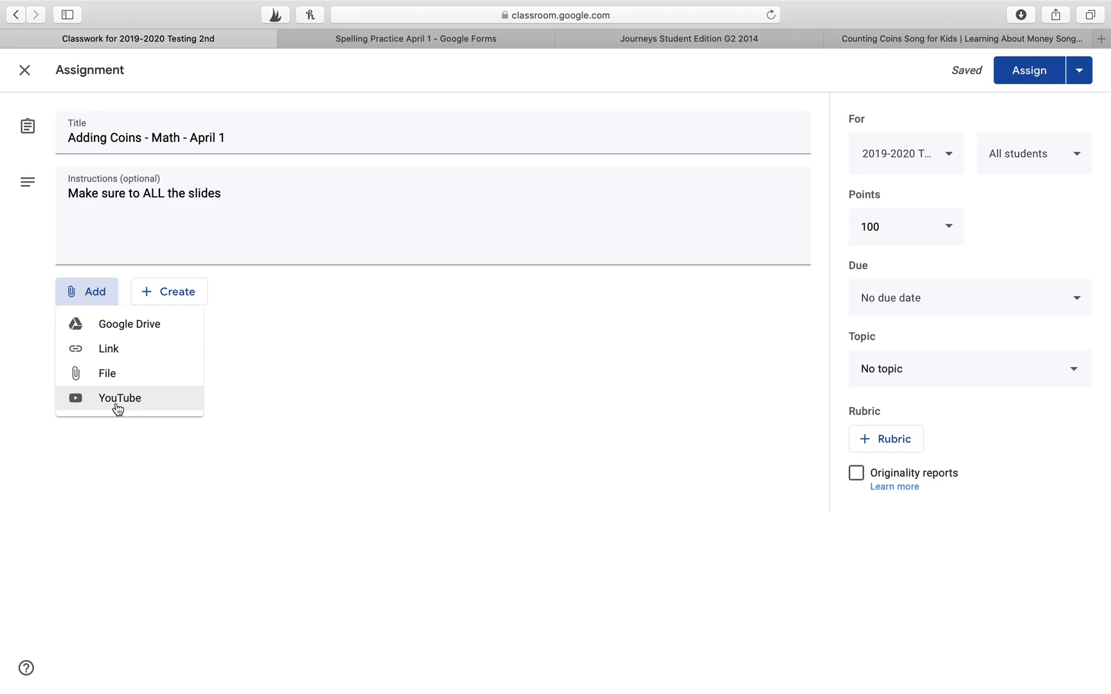
click(137, 325)
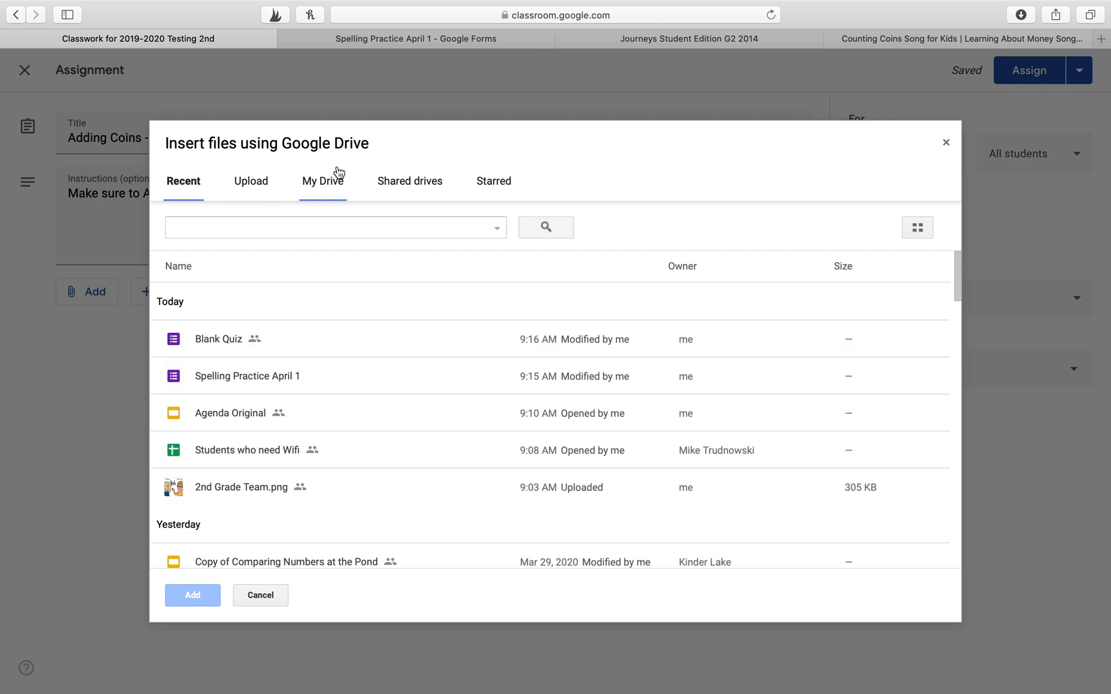
click(335, 191)
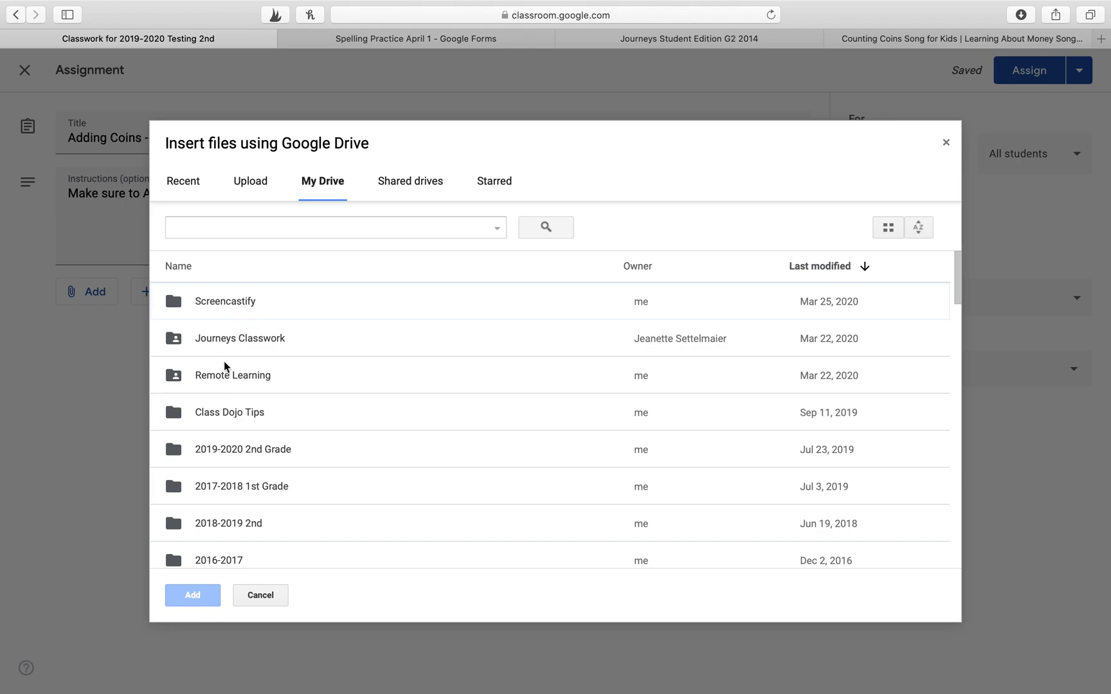
click(215, 376)
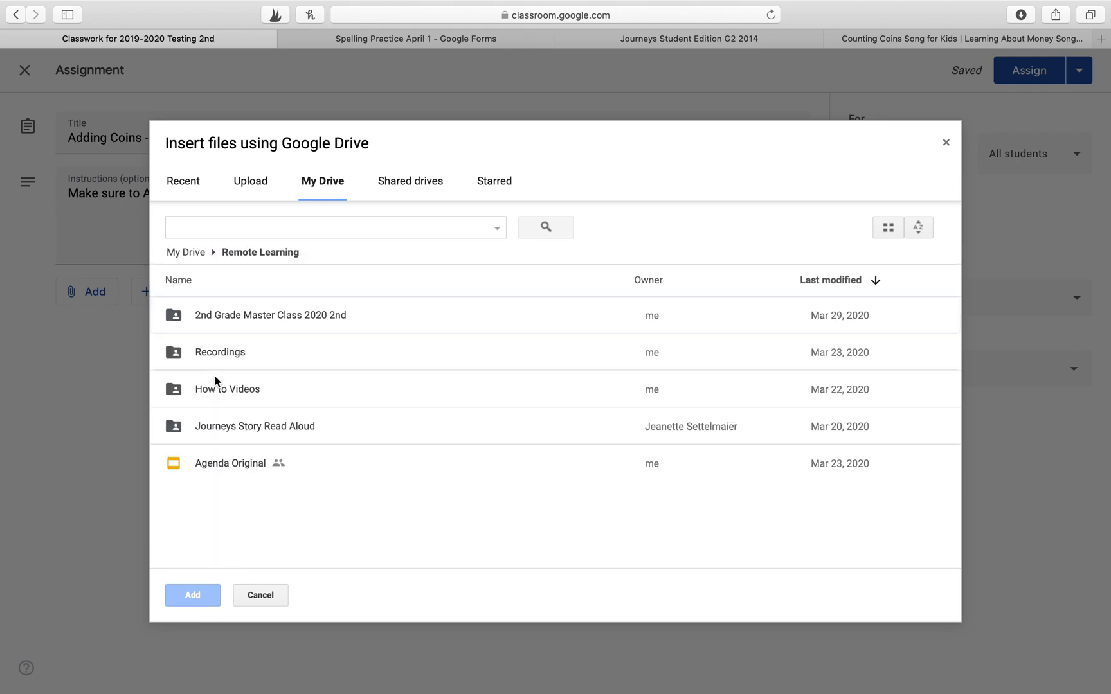
click(234, 311)
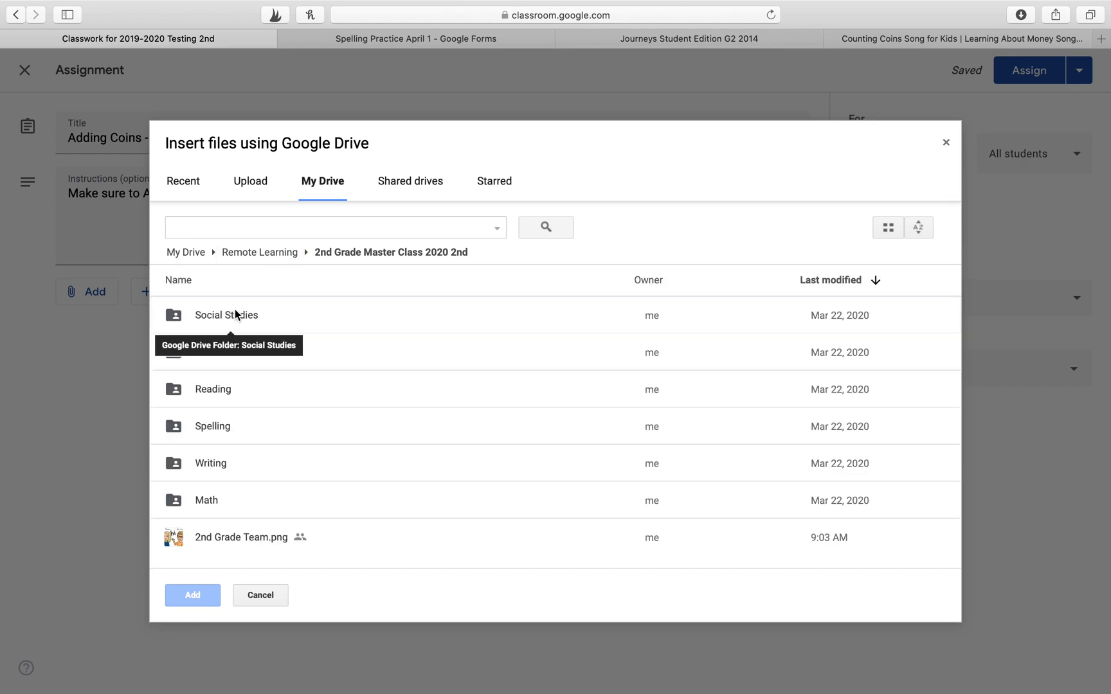
click(201, 501)
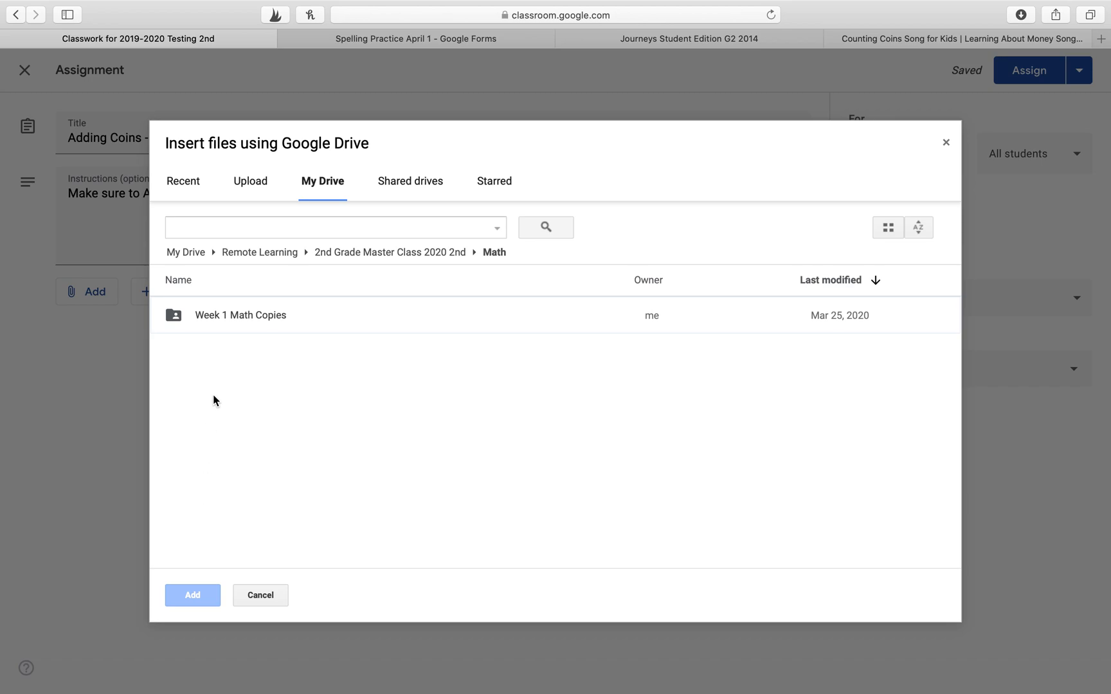
click(238, 314)
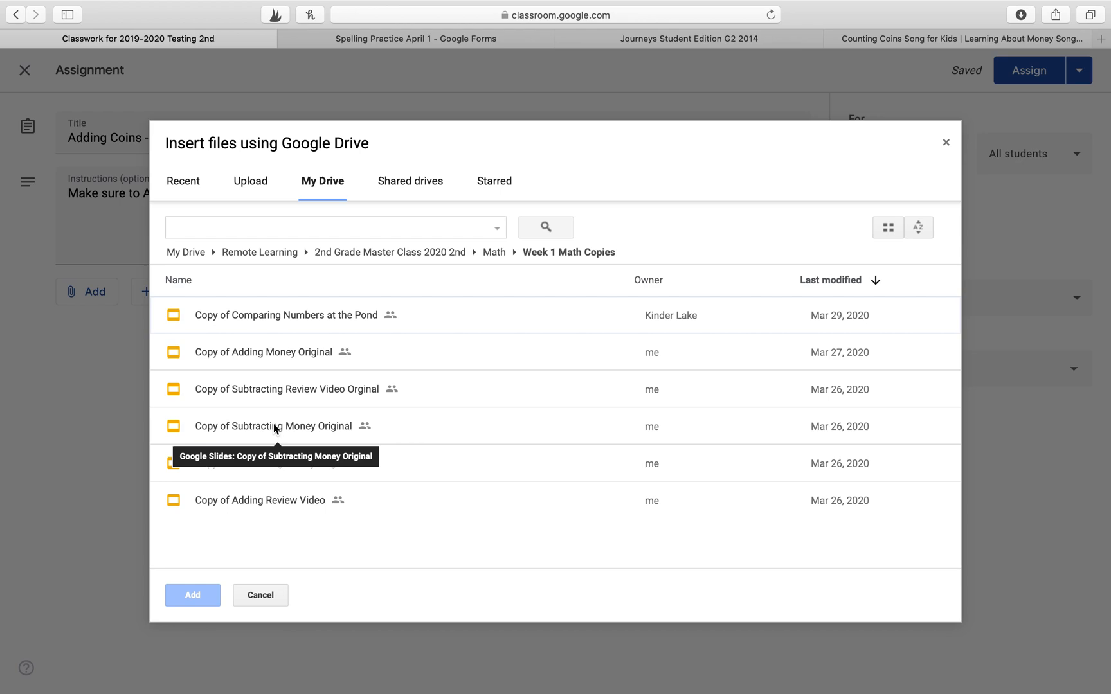
click(269, 351)
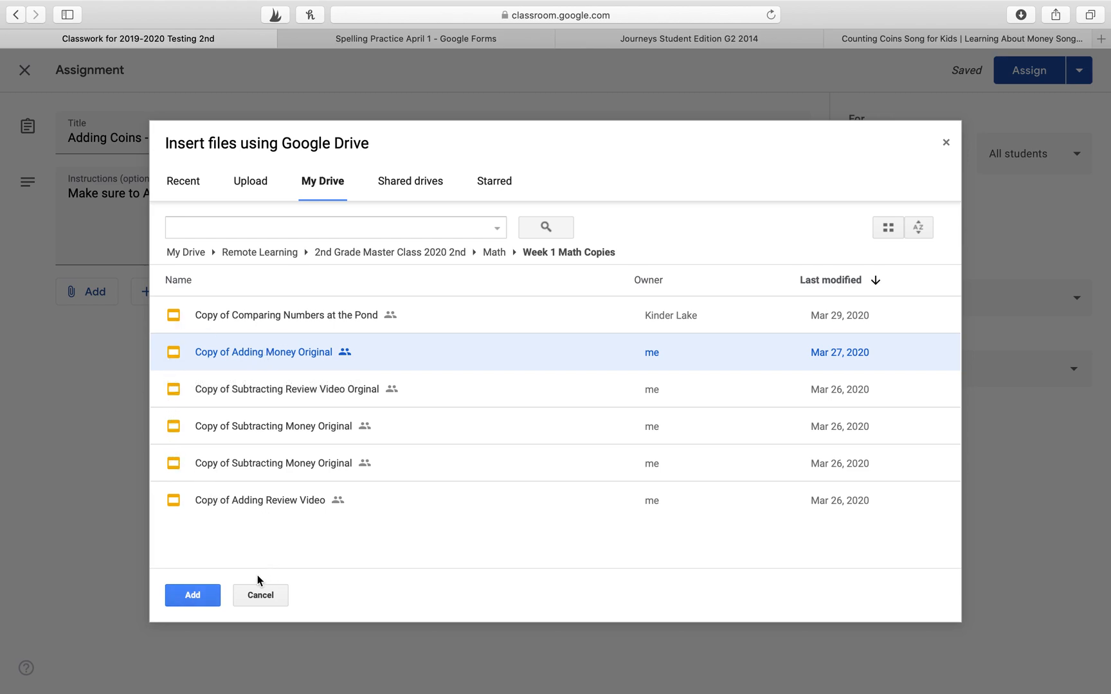
click(190, 598)
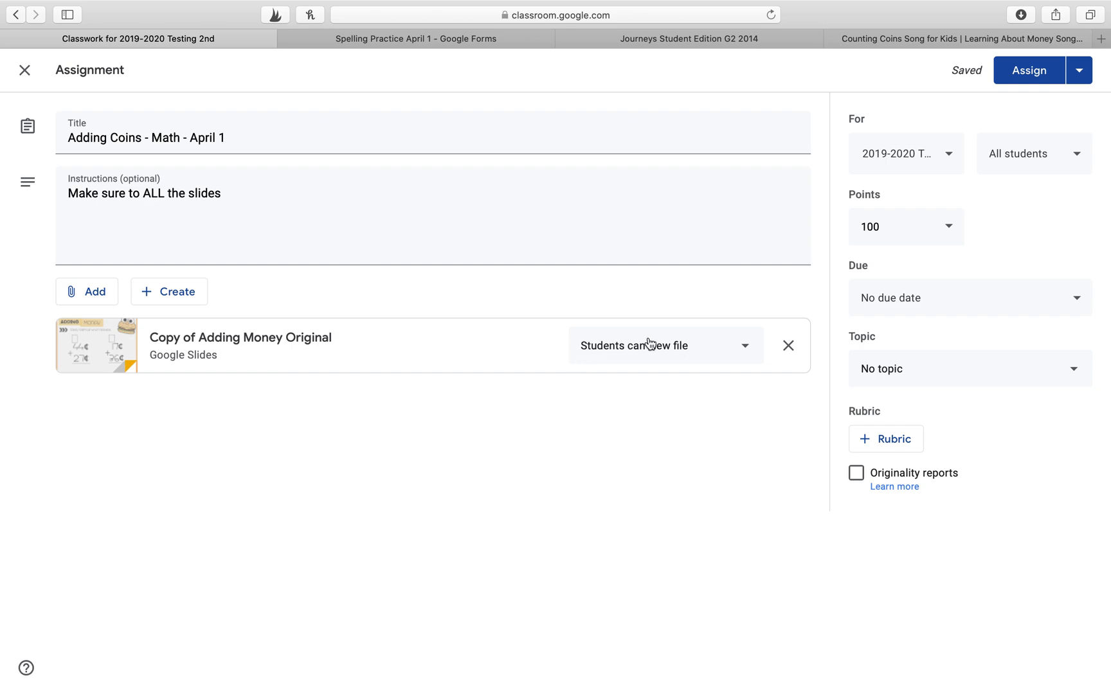
- Set the attached slides' student access to "Make a copy for each student", trying "Students can edit file" along the way
click(745, 353)
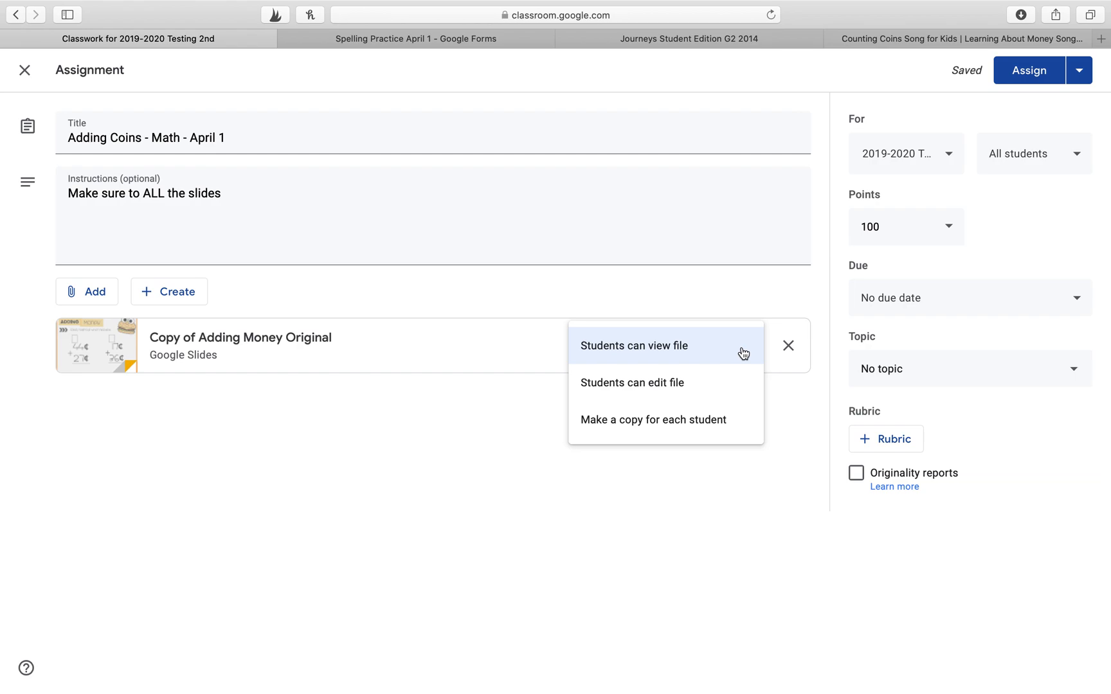
click(614, 421)
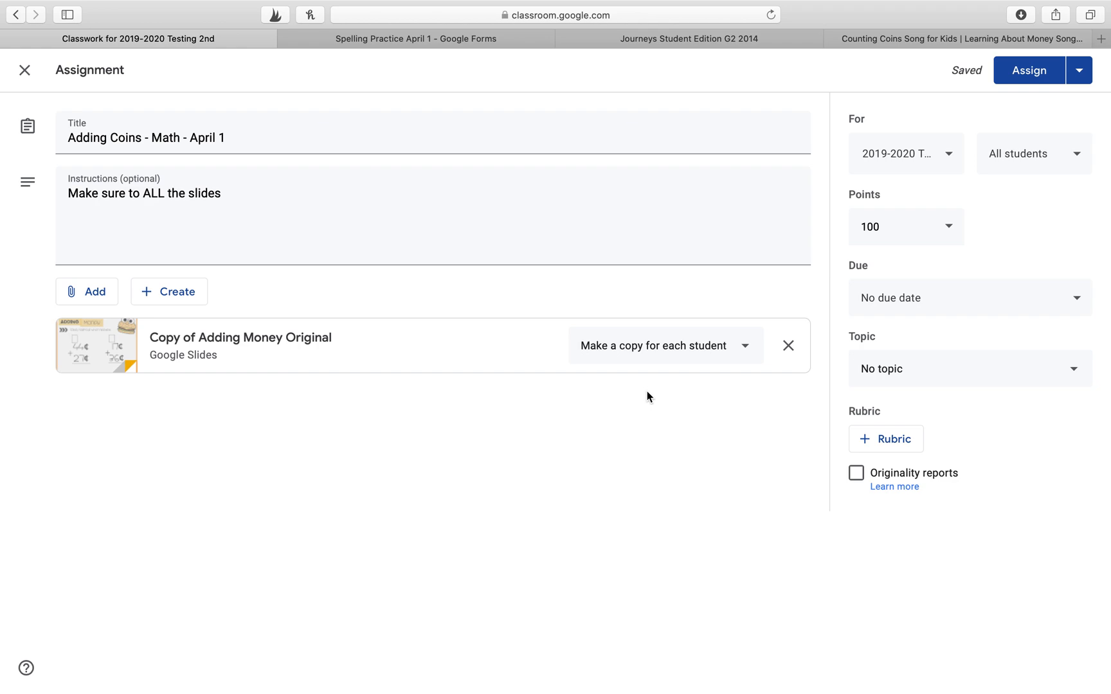
click(656, 359)
click(656, 316)
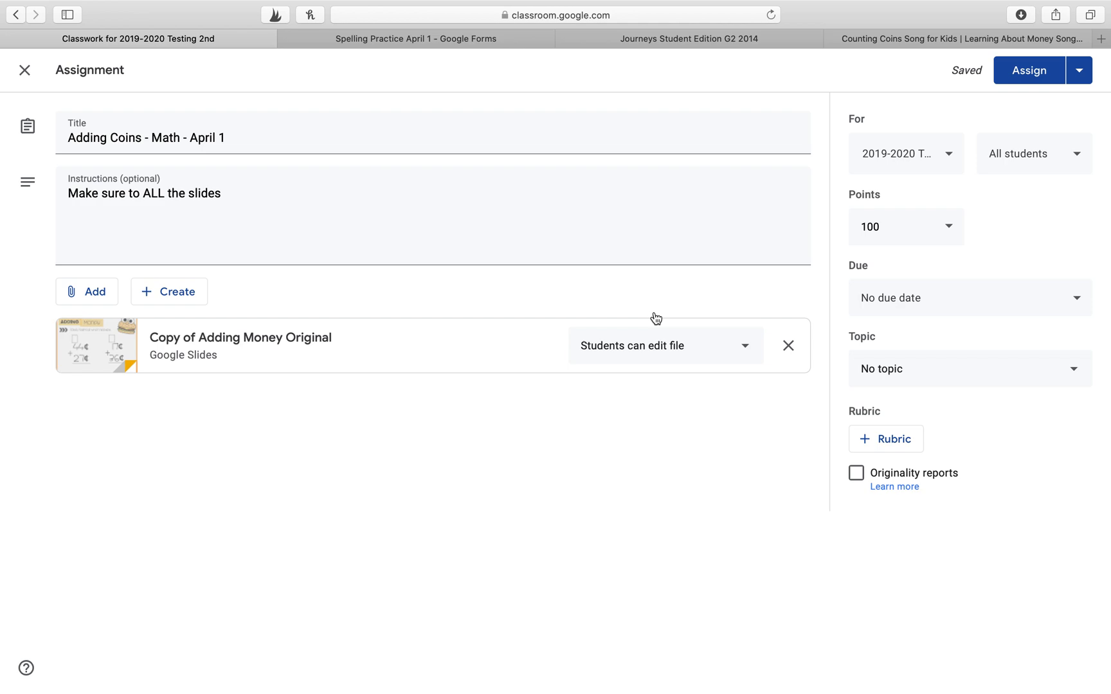
click(667, 347)
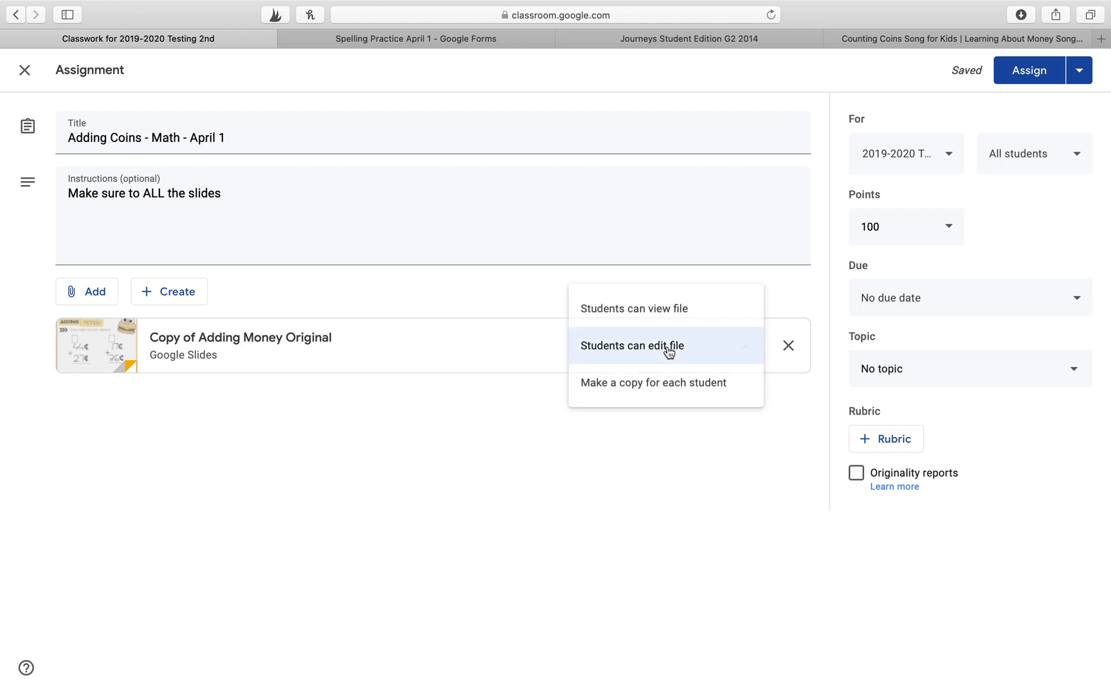
click(656, 385)
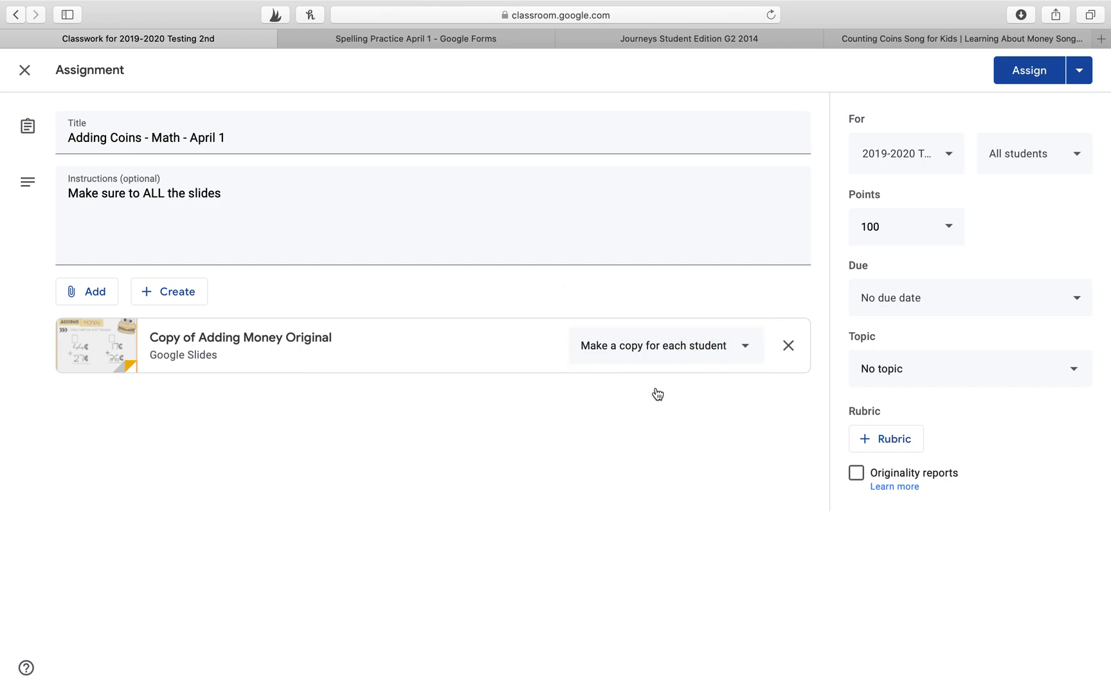
- Look through the classes available for the assignment and deselect all students as recipients
click(950, 158)
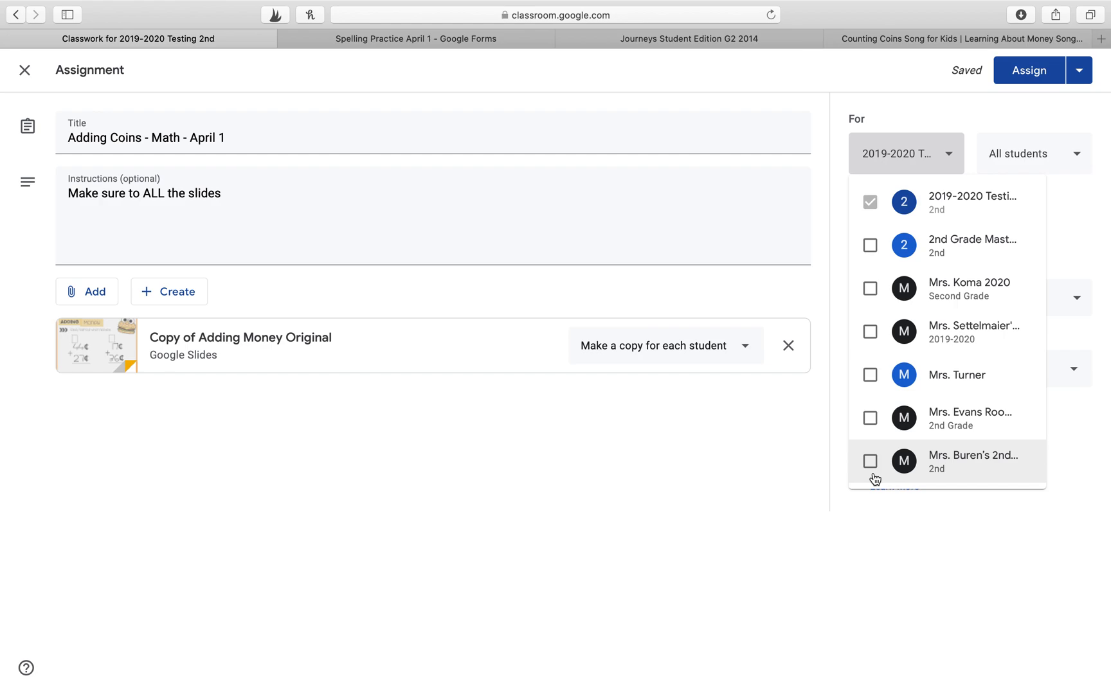
click(778, 411)
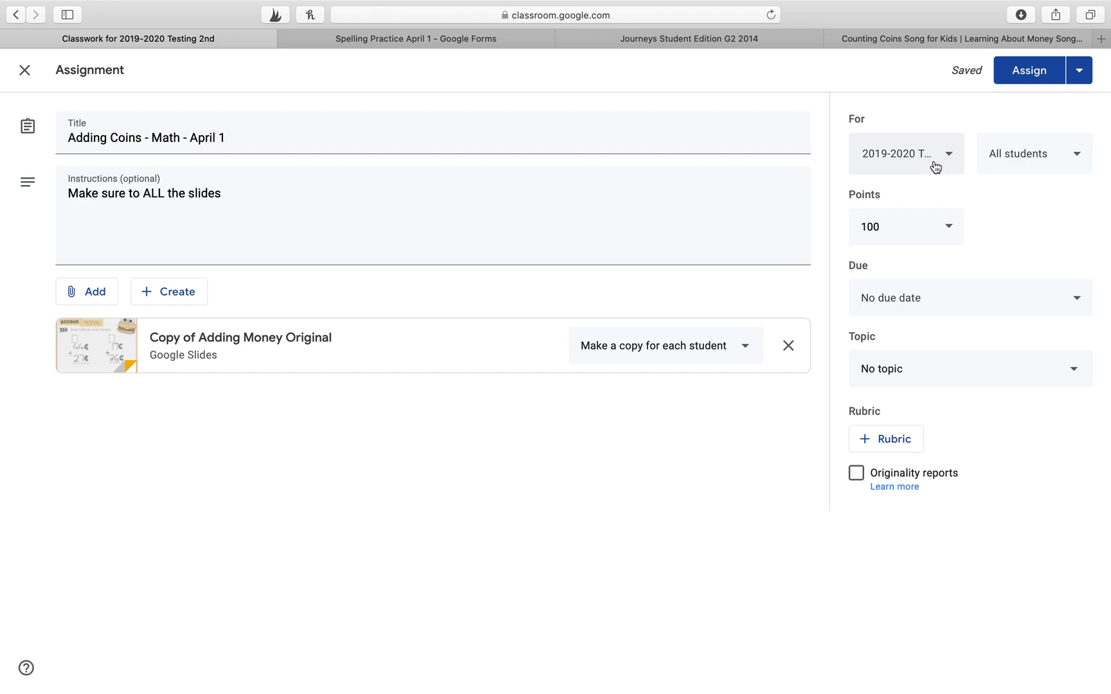
click(1053, 153)
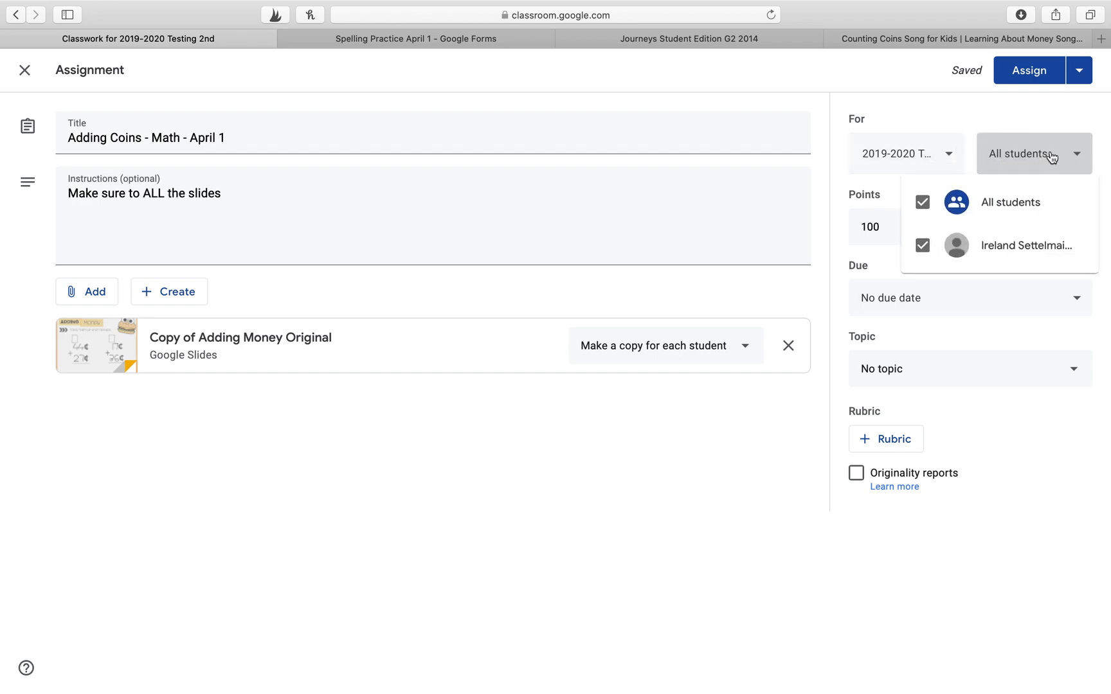
click(922, 204)
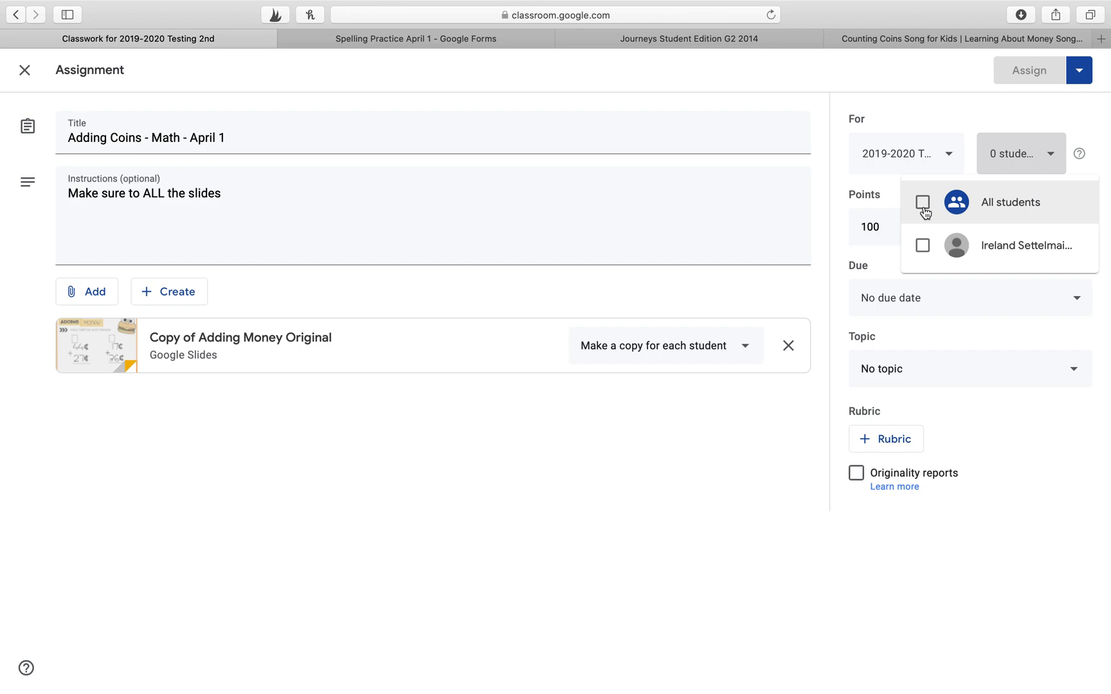
click(880, 256)
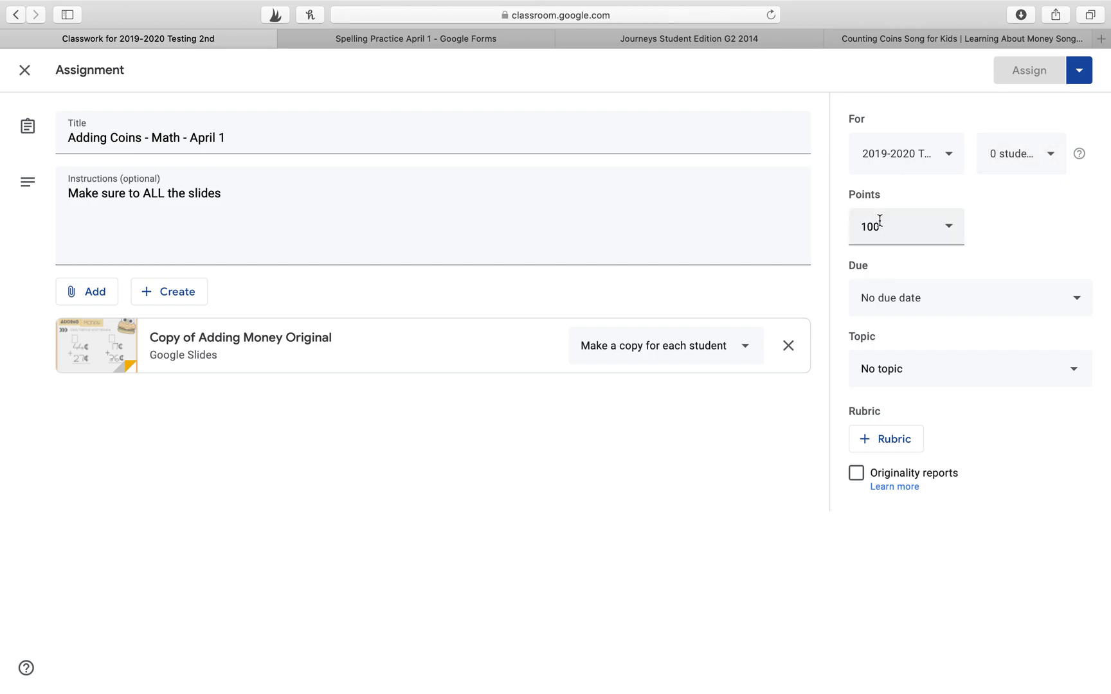
- Set the assignment's point value to 16
drag(884, 223, 847, 229)
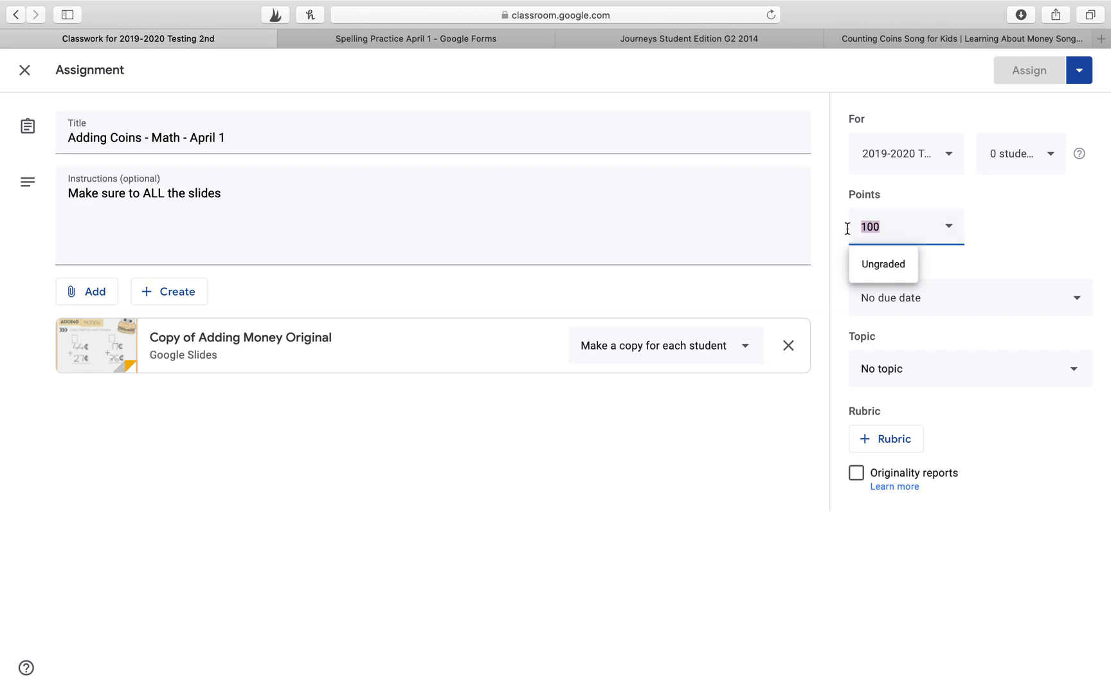
text(16)
click(979, 237)
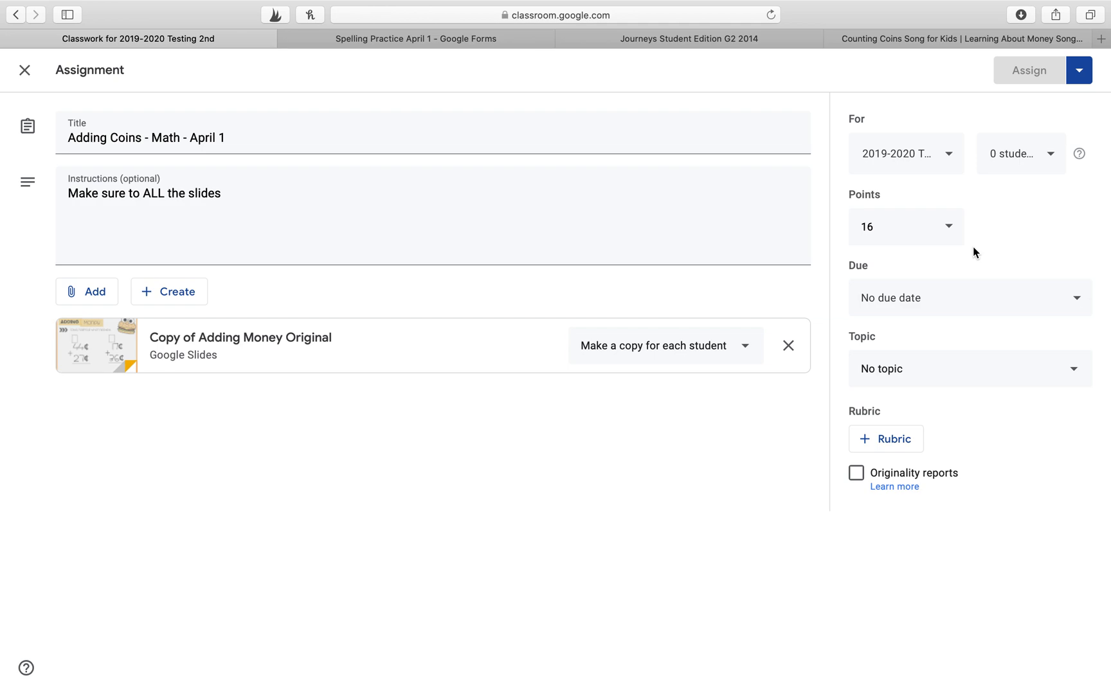
- Set the due date to Apr 5, 2020 and assign the topic "Module 1: Required Assignments (April 1-April 5)"
click(1000, 296)
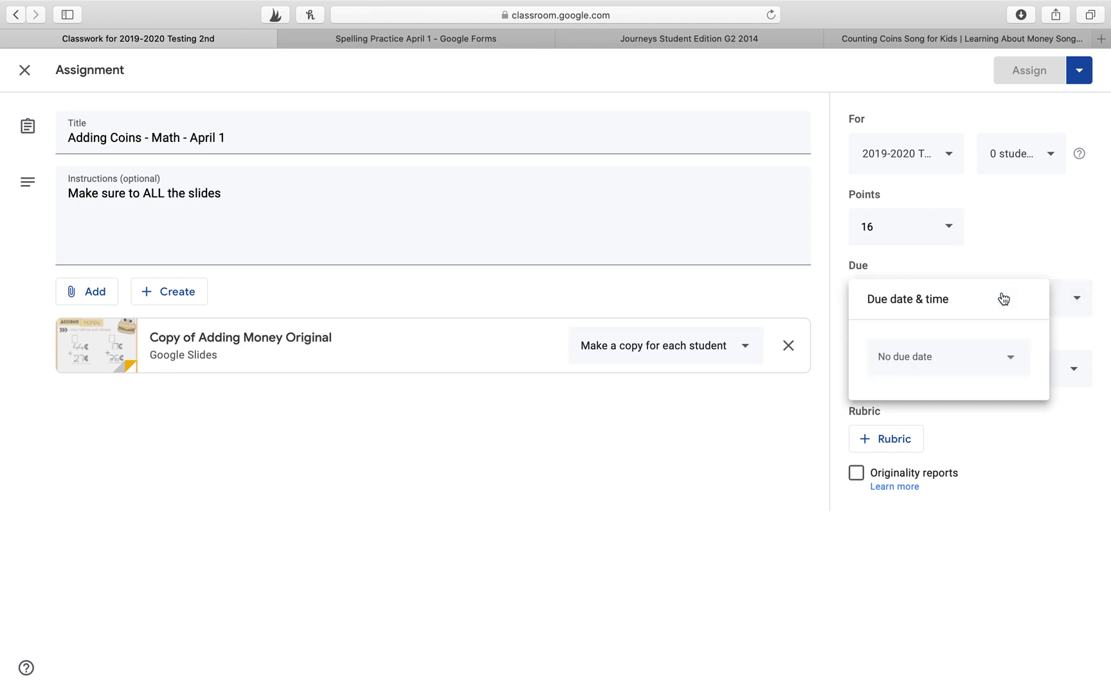
click(956, 361)
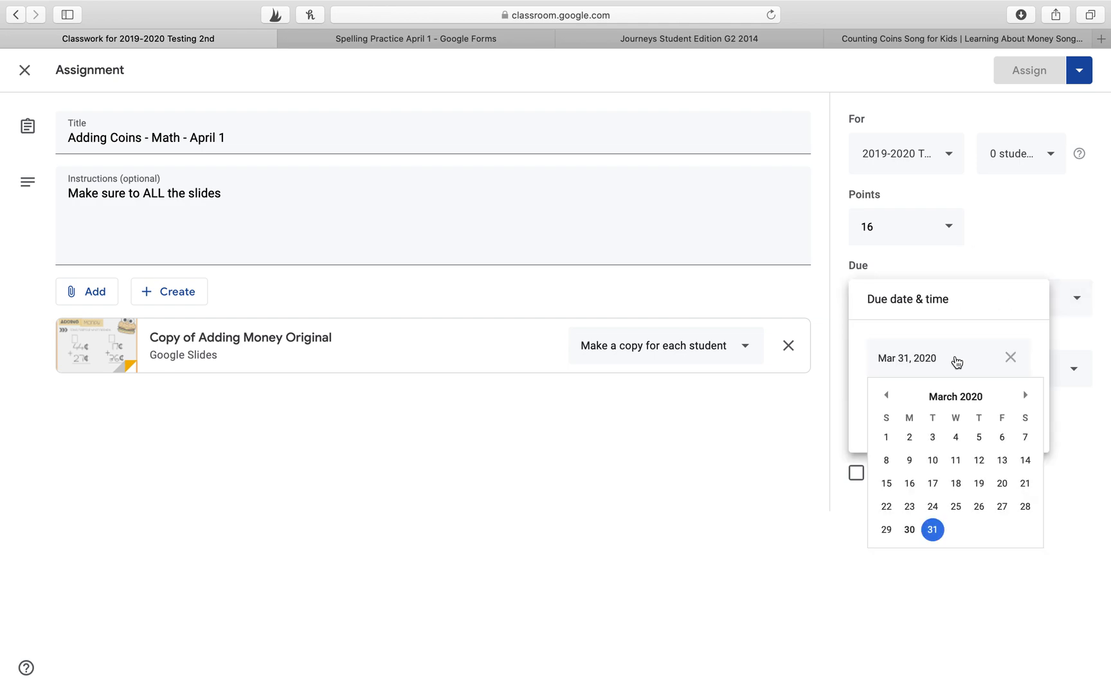
click(1025, 396)
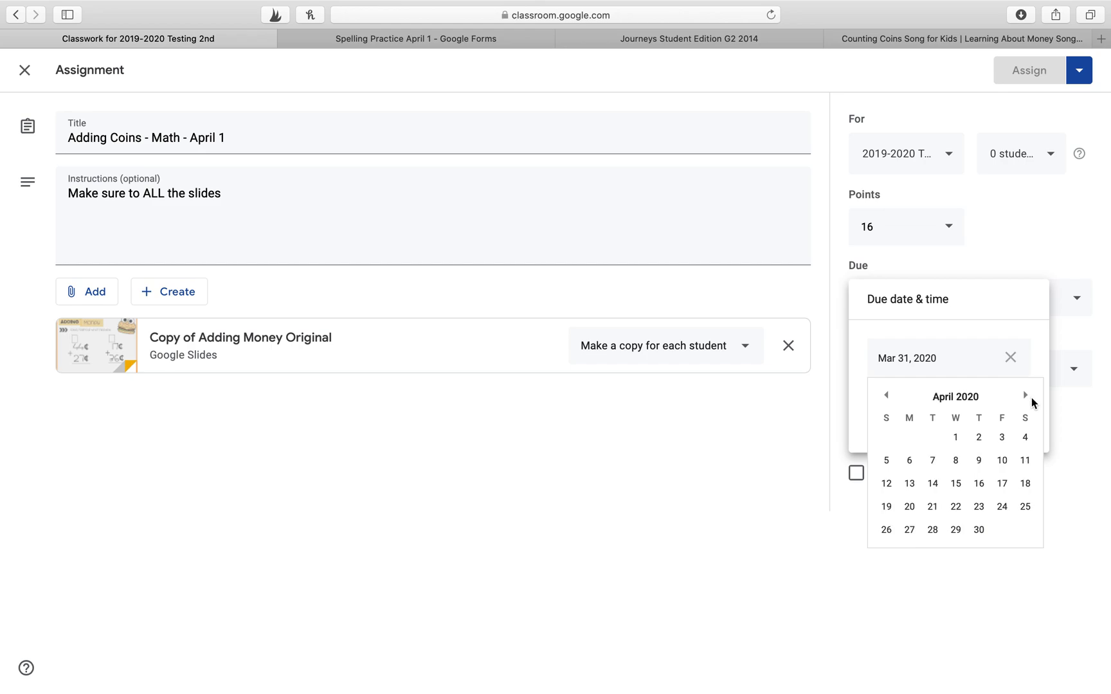
click(888, 464)
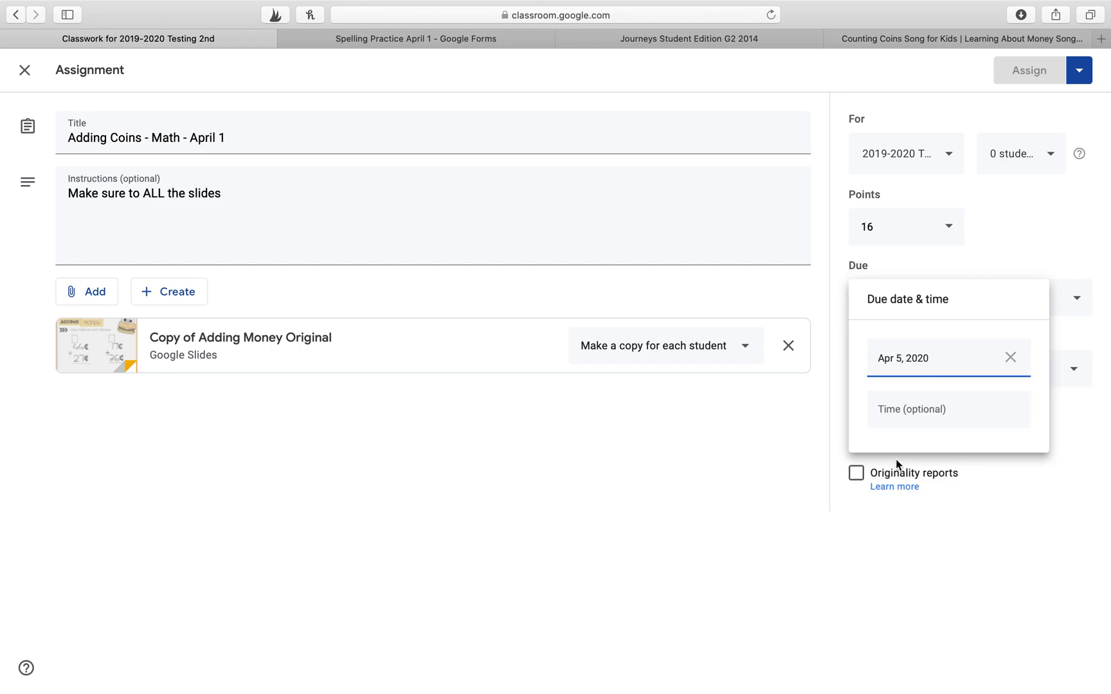
click(1064, 400)
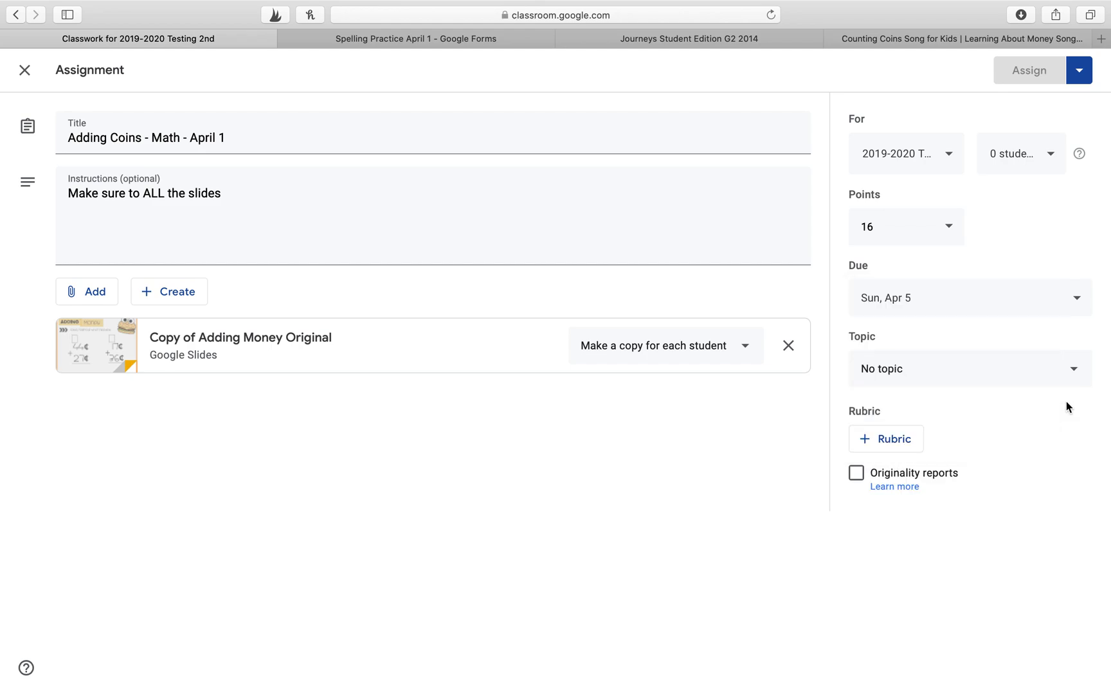
click(972, 373)
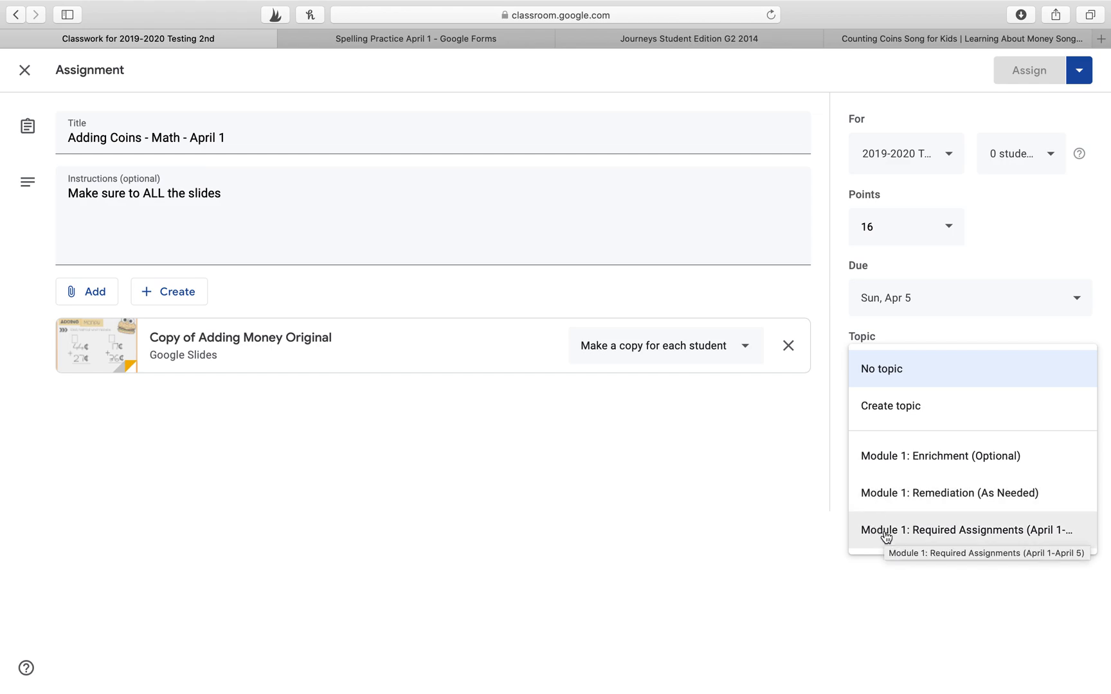
click(956, 531)
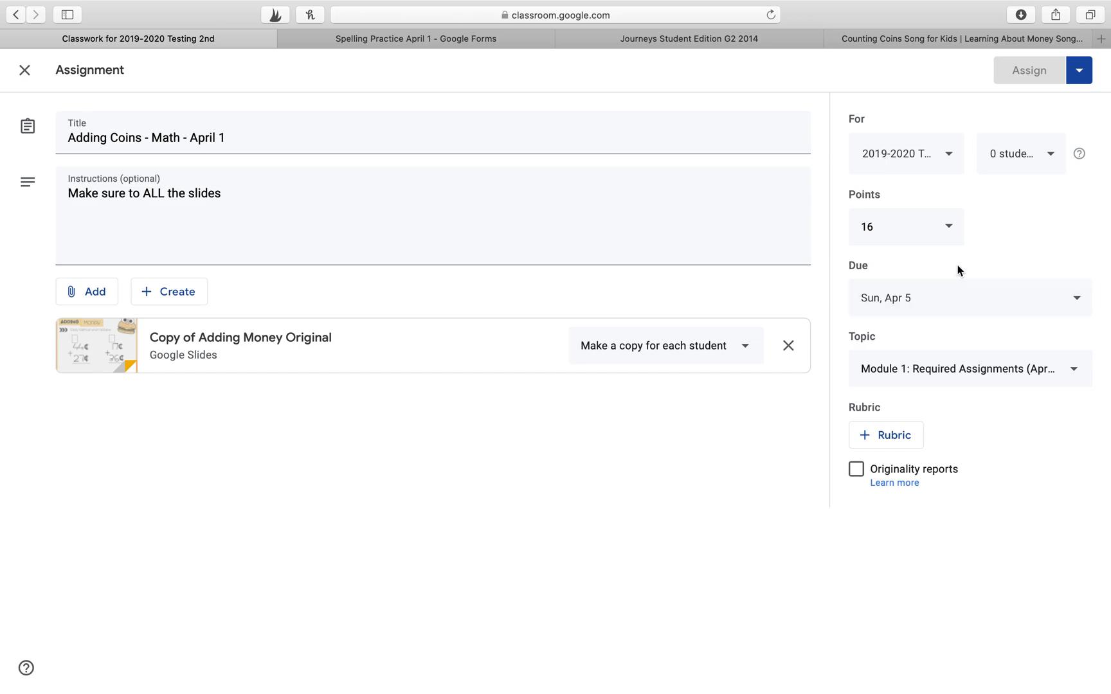
- Select all students as recipients and assign the "Adding Coins - Math - April 1" assignment
click(1043, 155)
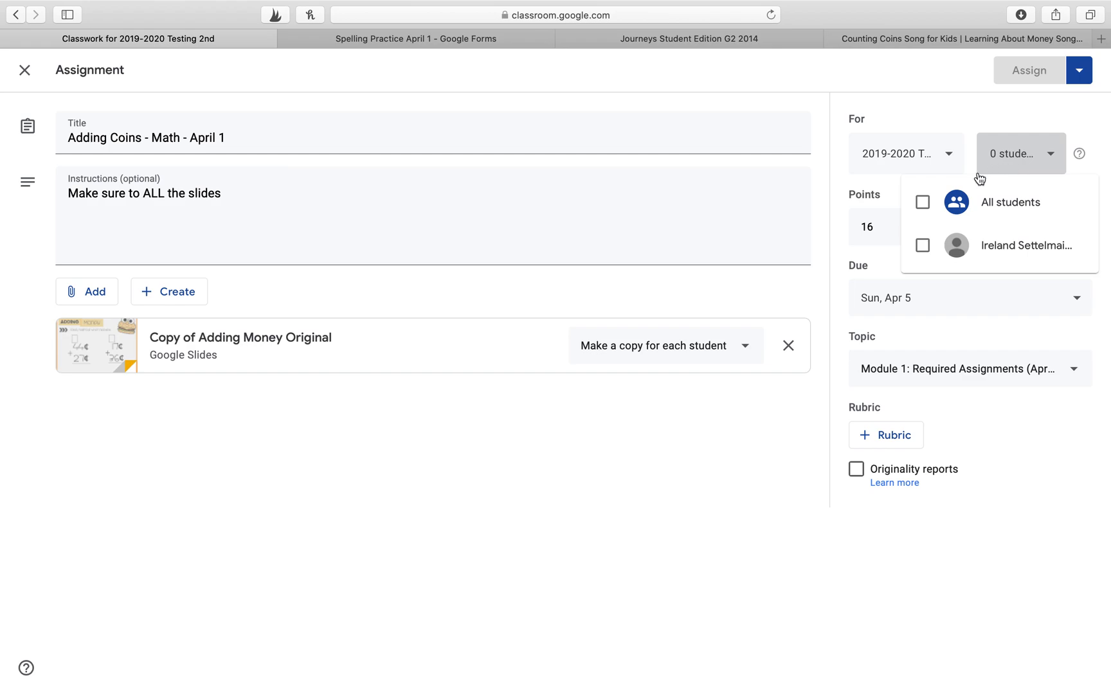
click(922, 204)
click(1080, 74)
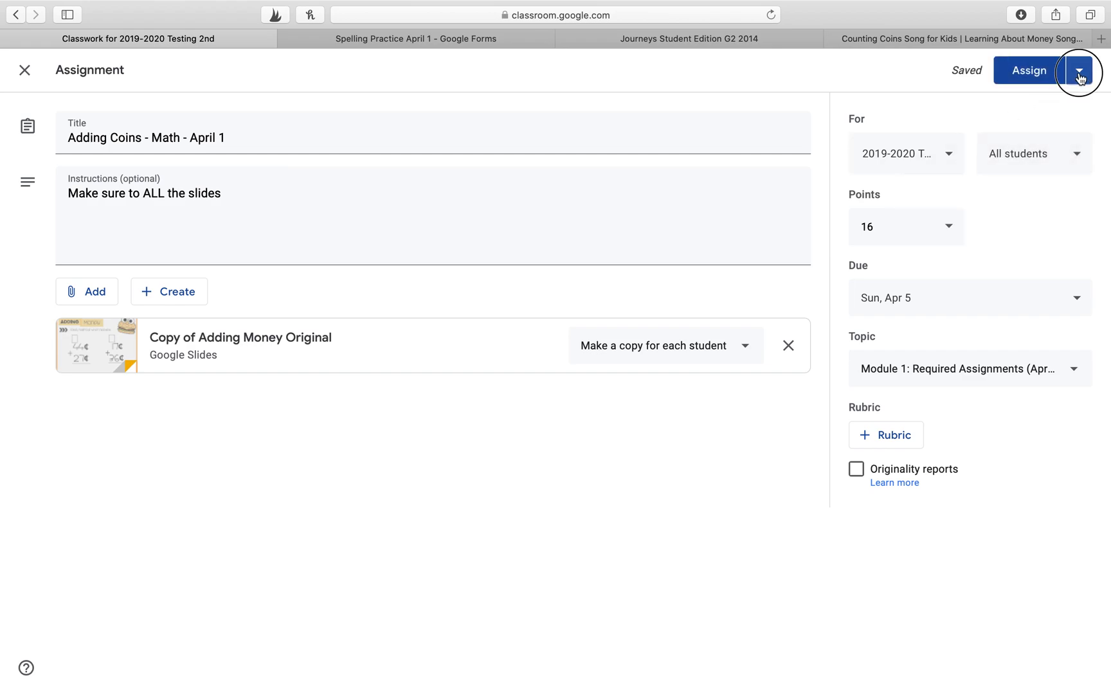
click(1080, 76)
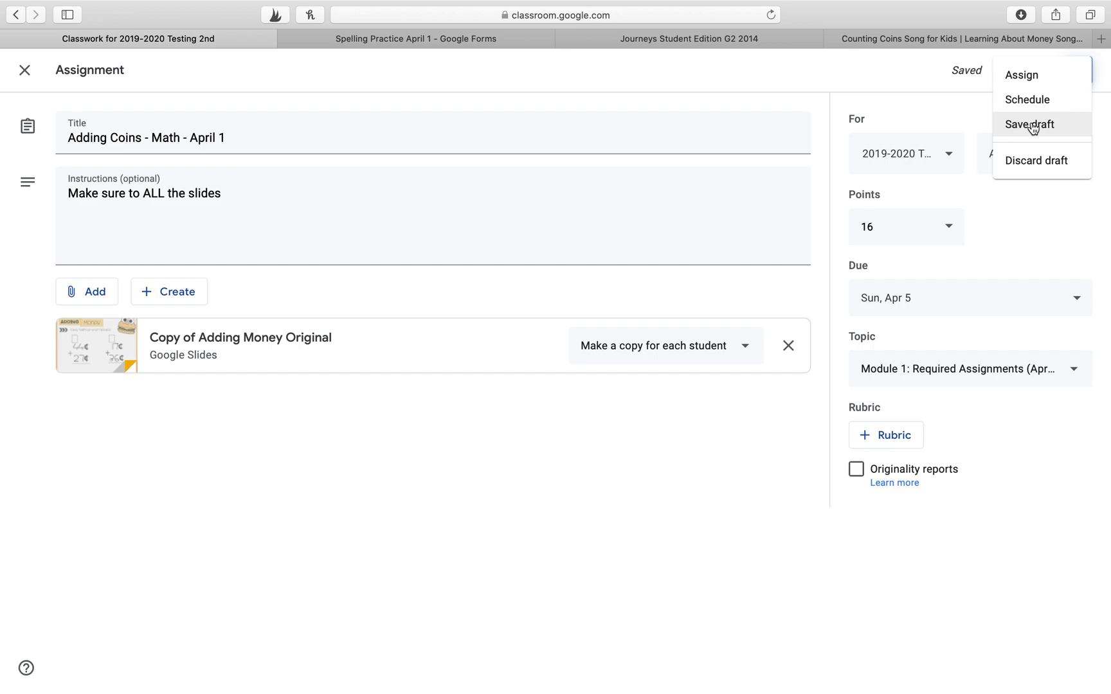
click(1031, 78)
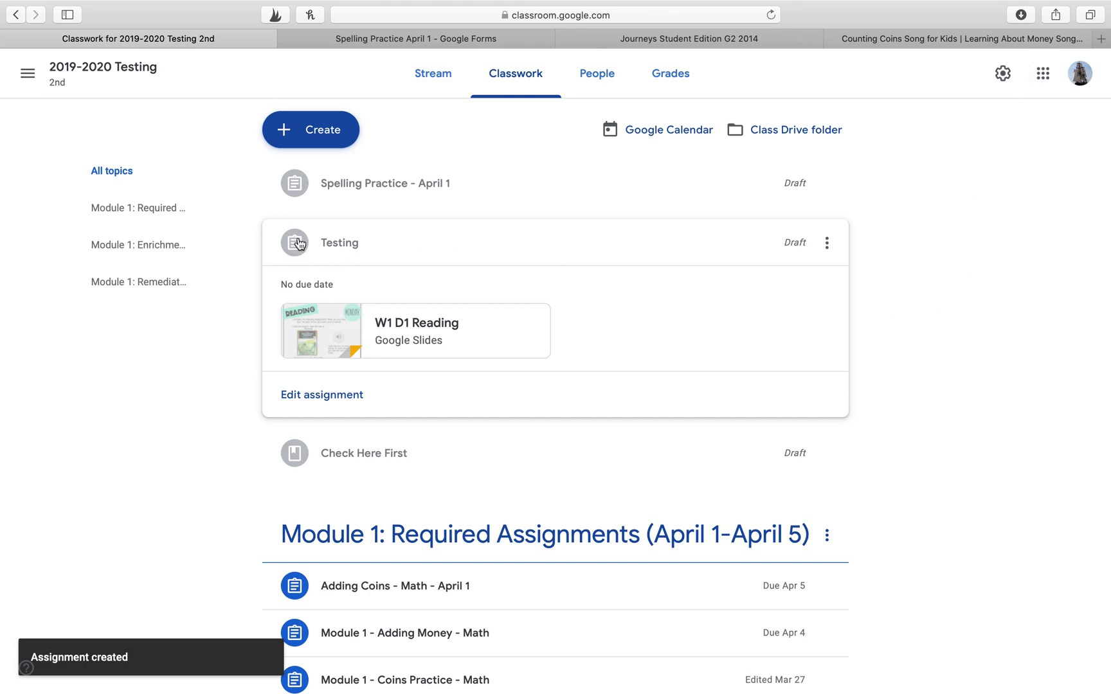
- Review the Module 1 required assignments and expand the details of "Module 1 - Coins Practice - Math"
scroll(296, 254, down, 5)
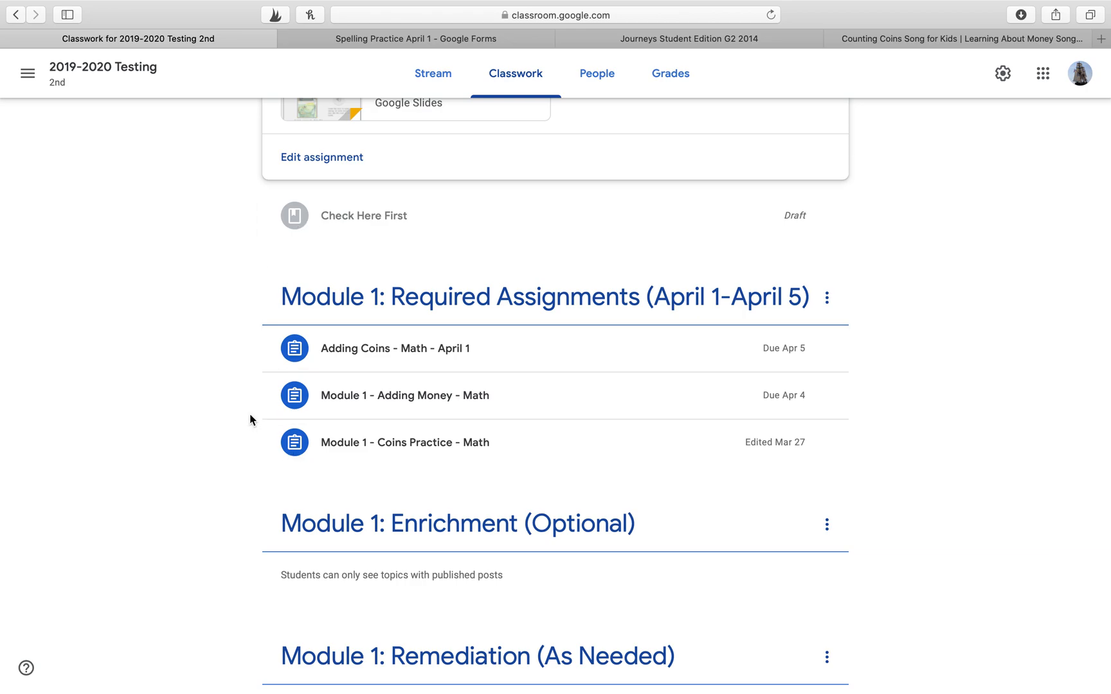
click(344, 456)
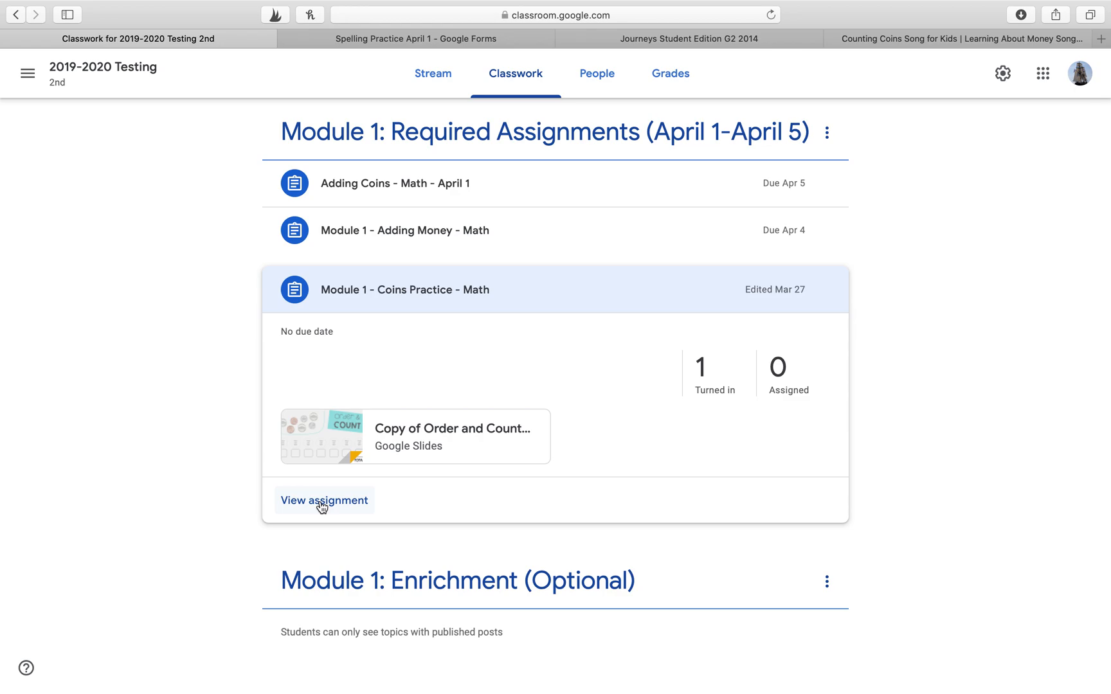
scroll(236, 365, up, 5)
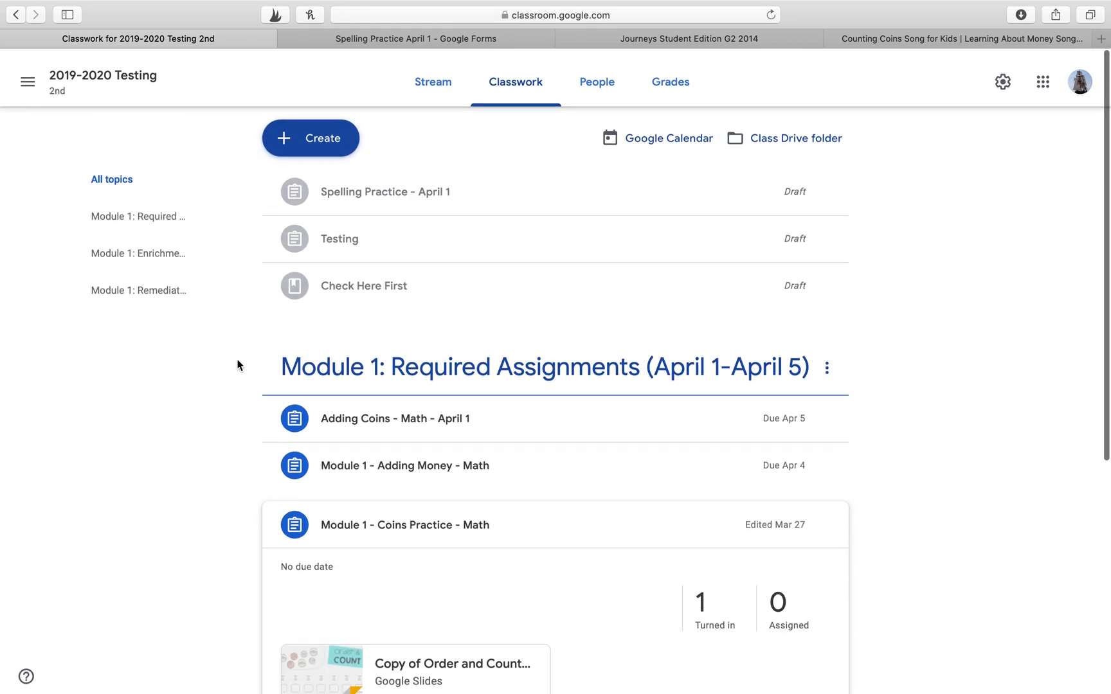
- Start a new assignment and open the YouTube video search for its attachment
click(333, 129)
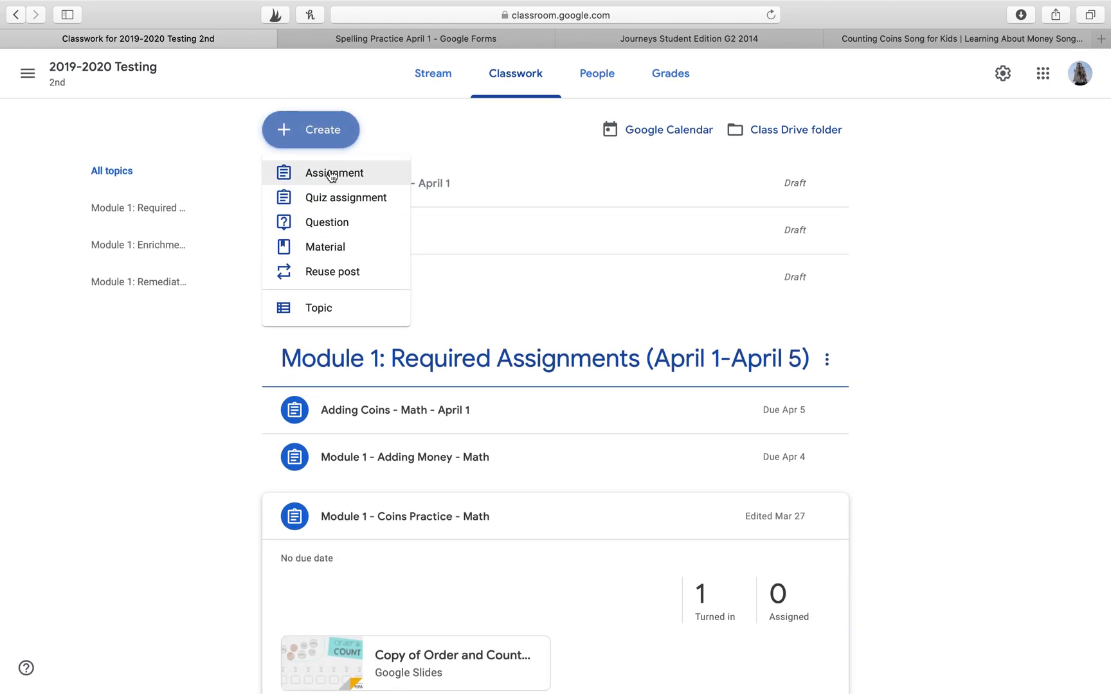
click(331, 173)
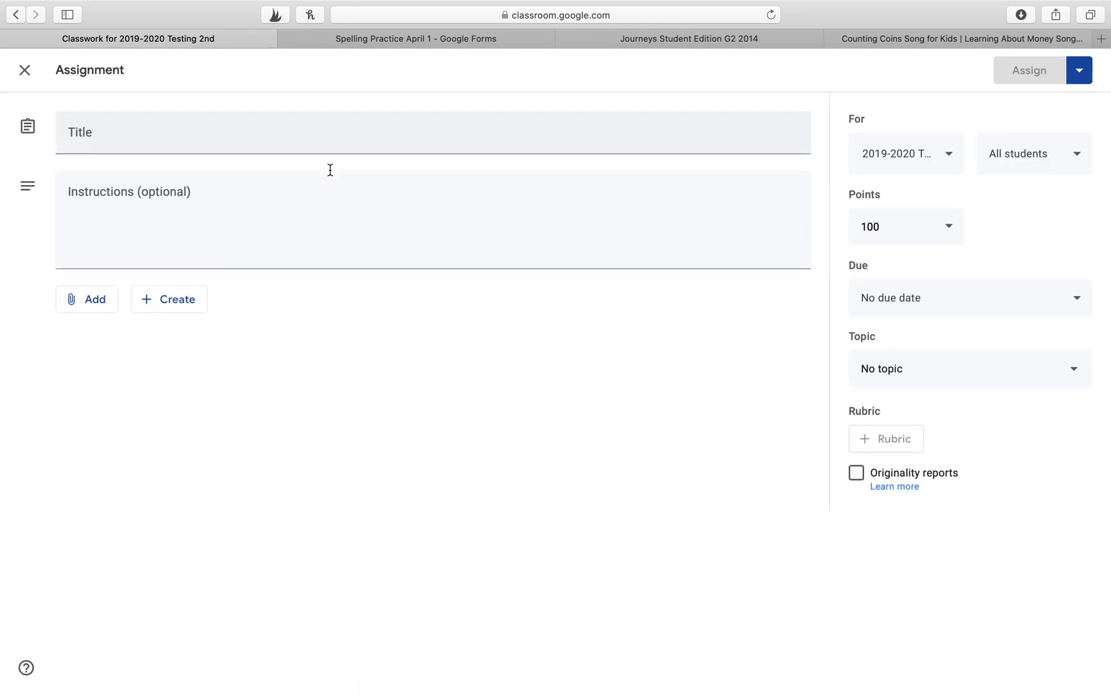
click(88, 303)
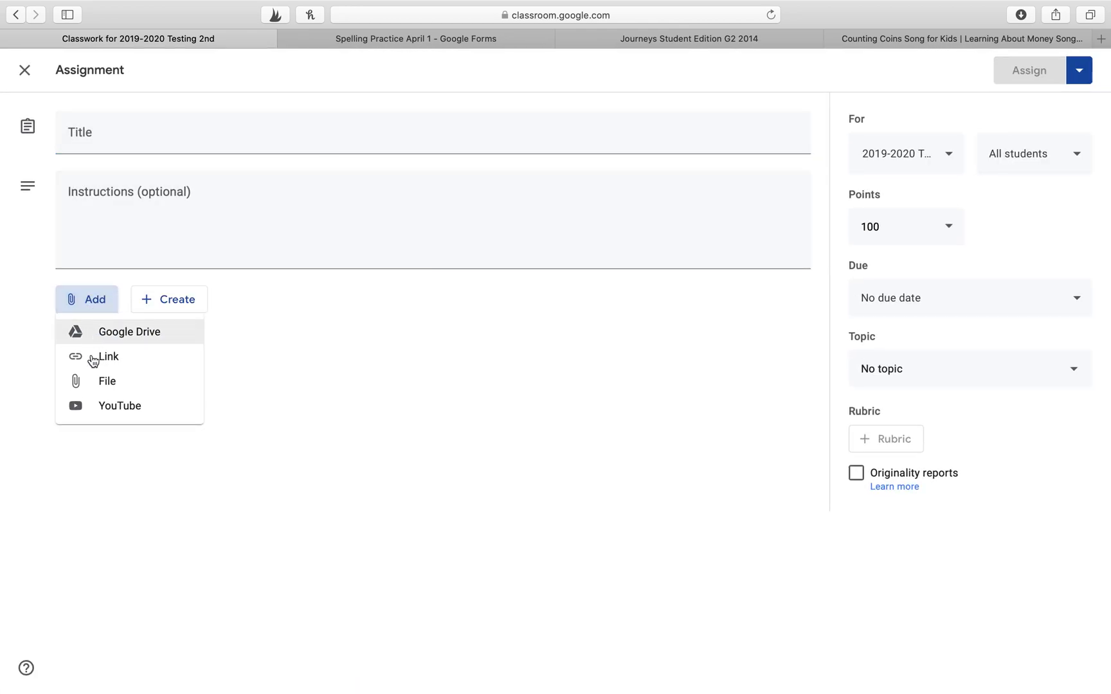
click(109, 418)
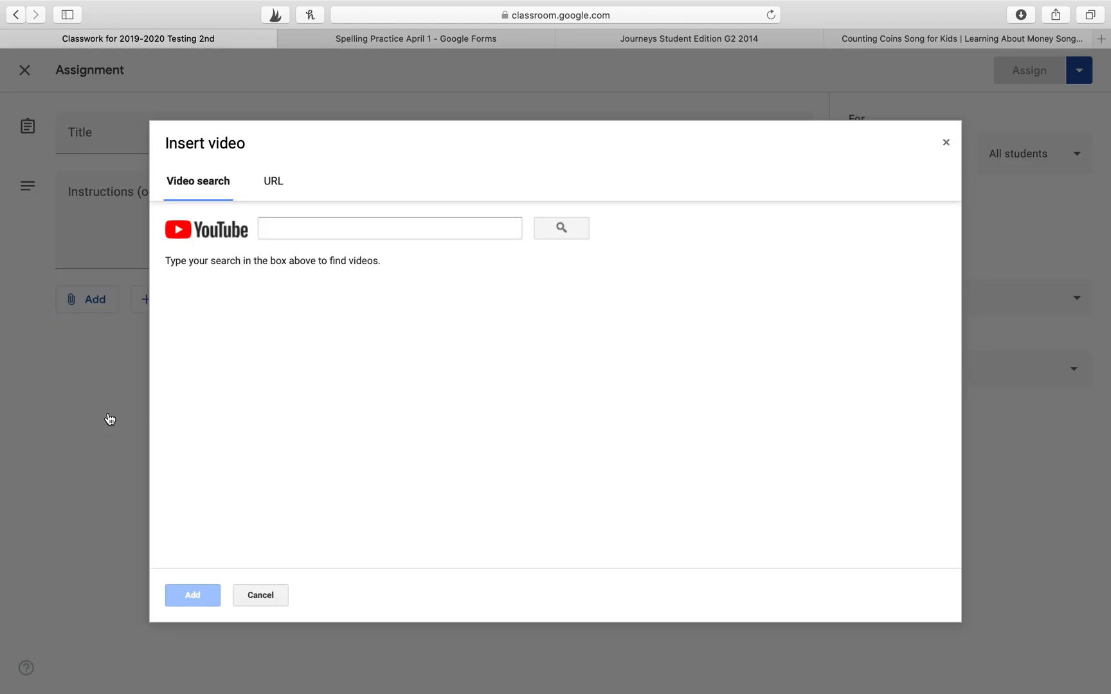
- Copy the web address of the open "Counting Coins Song for Kids" video and use it to find and attach the video to the assignment
click(915, 38)
click(640, 12)
key(super+c)
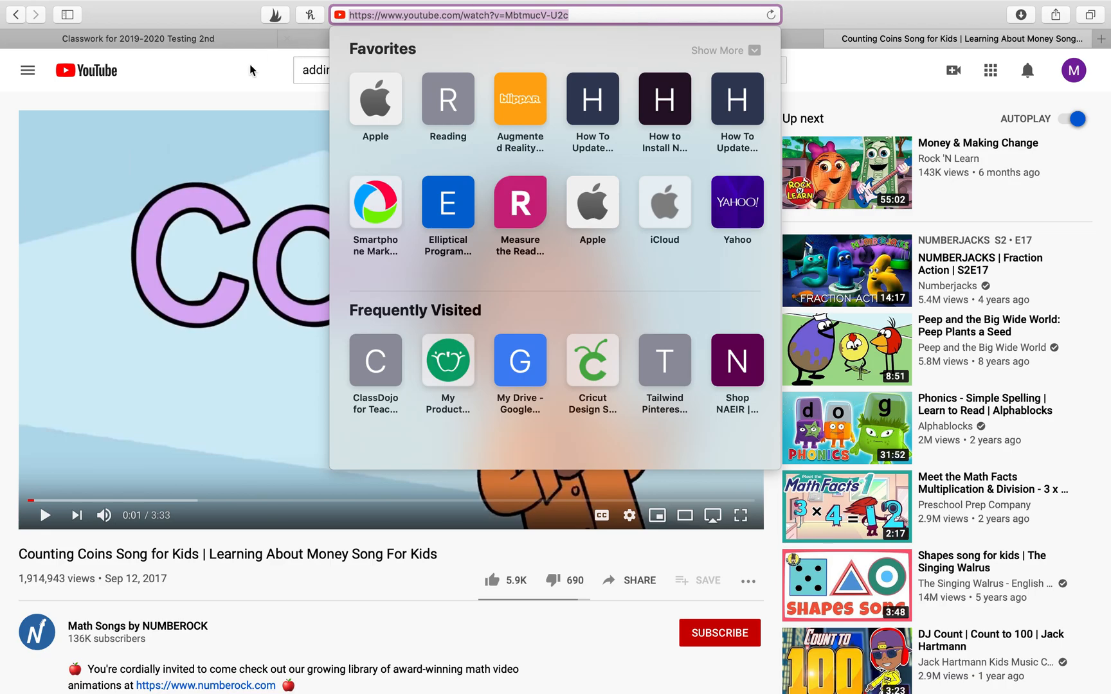
click(190, 36)
click(293, 235)
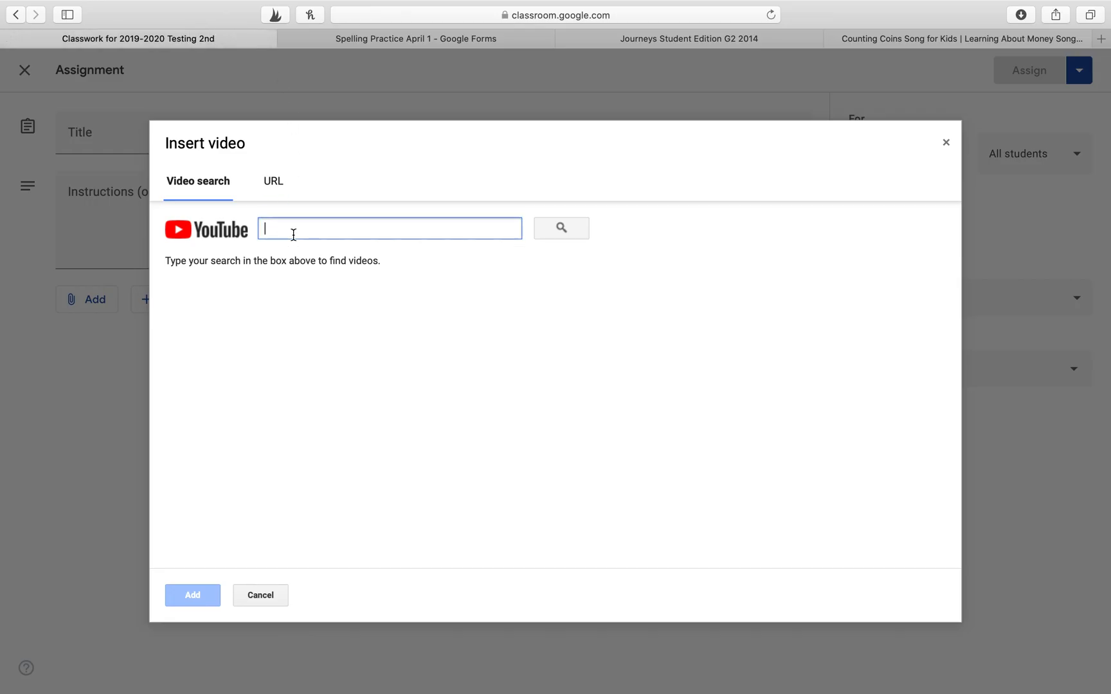
key(super+v)
click(566, 237)
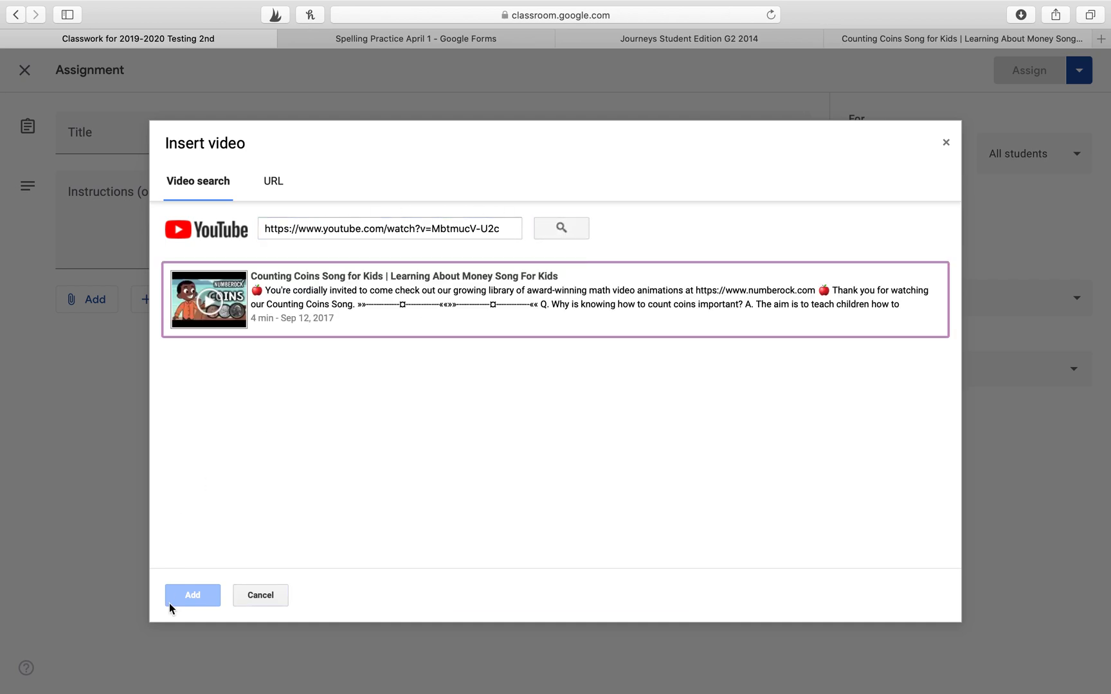
click(314, 327)
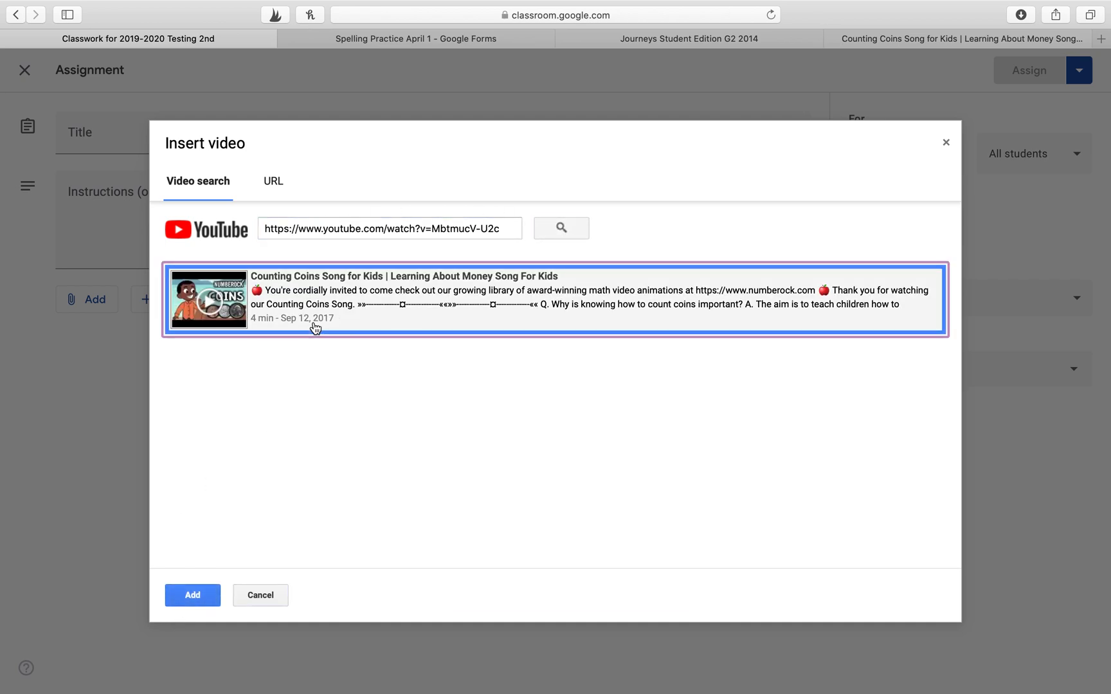
click(191, 599)
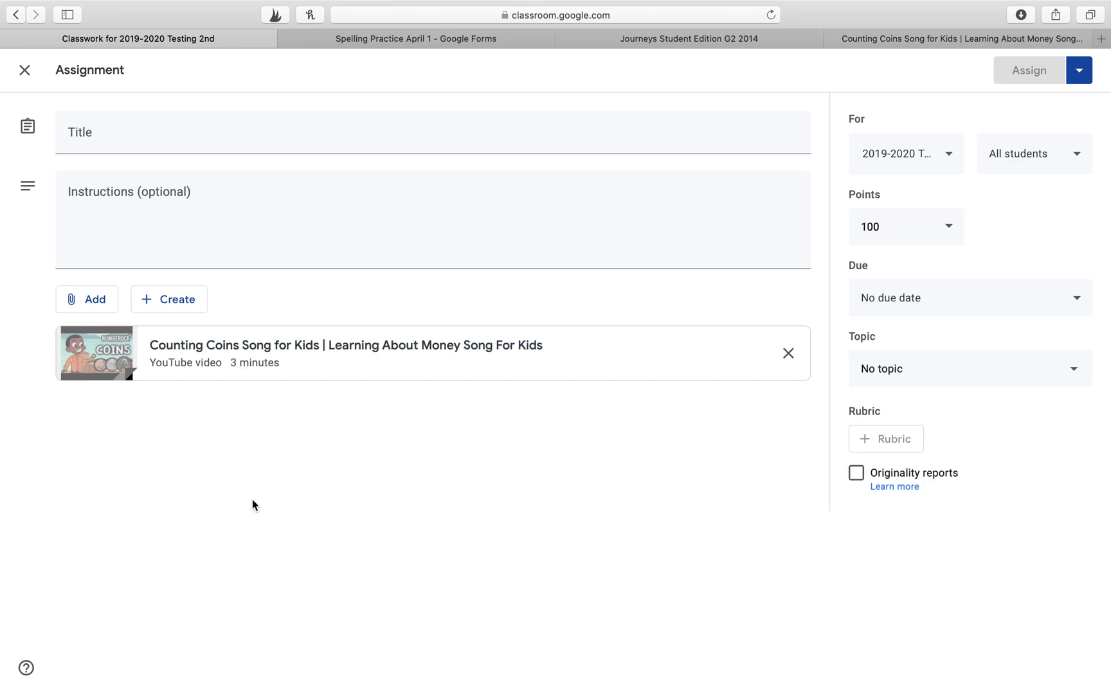
- Title the assignment "Coins Video Help - Module 1" and leave its instructions empty
click(312, 130)
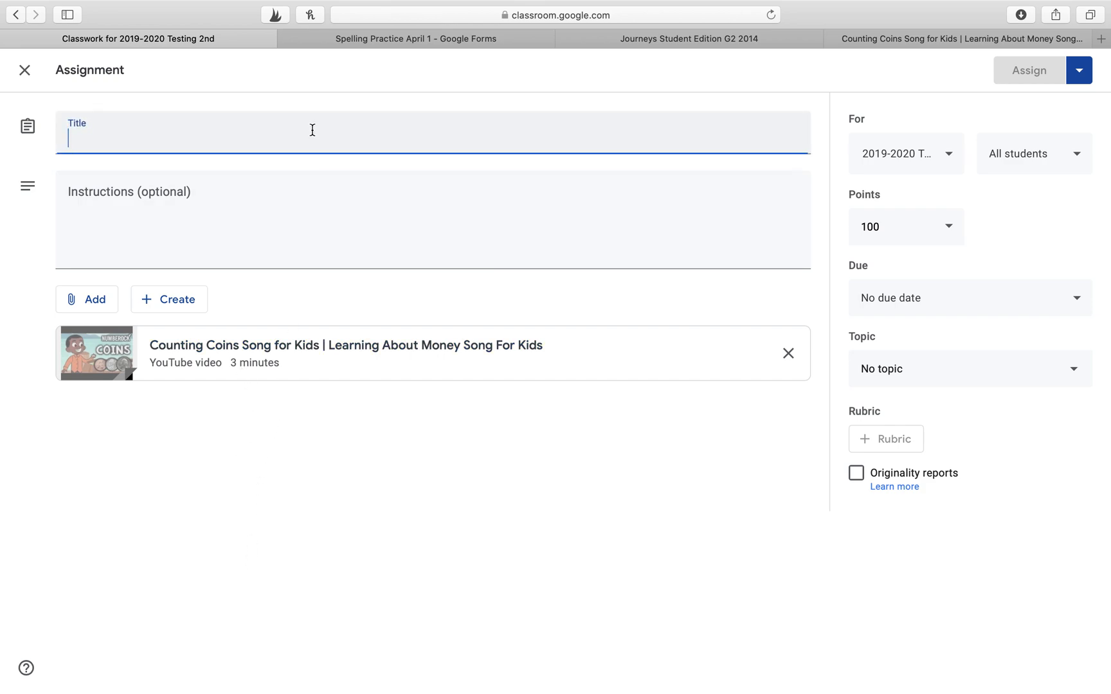
text(C)
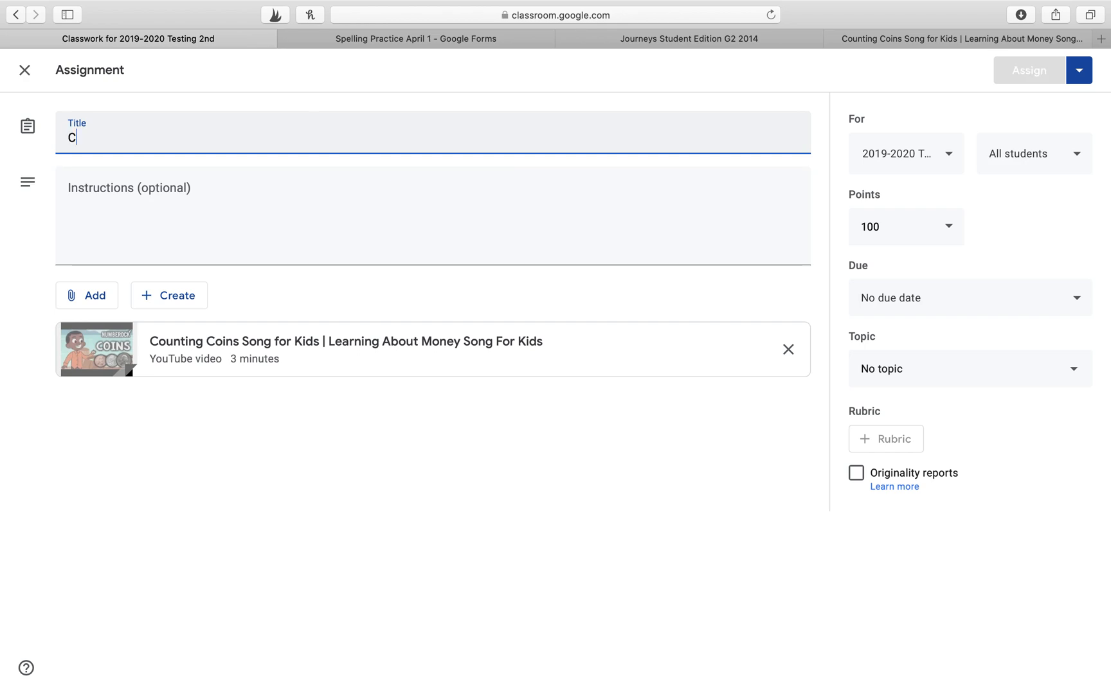
text(oins Video Help - MO)
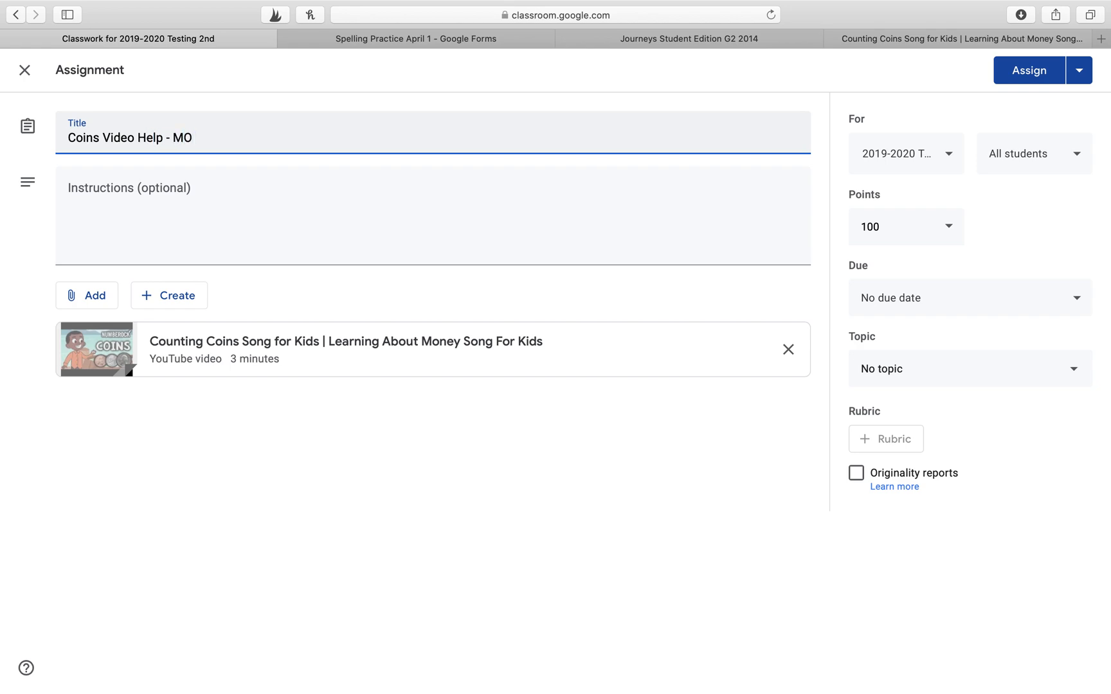
key(BackSpace)
text(odule 1)
click(220, 227)
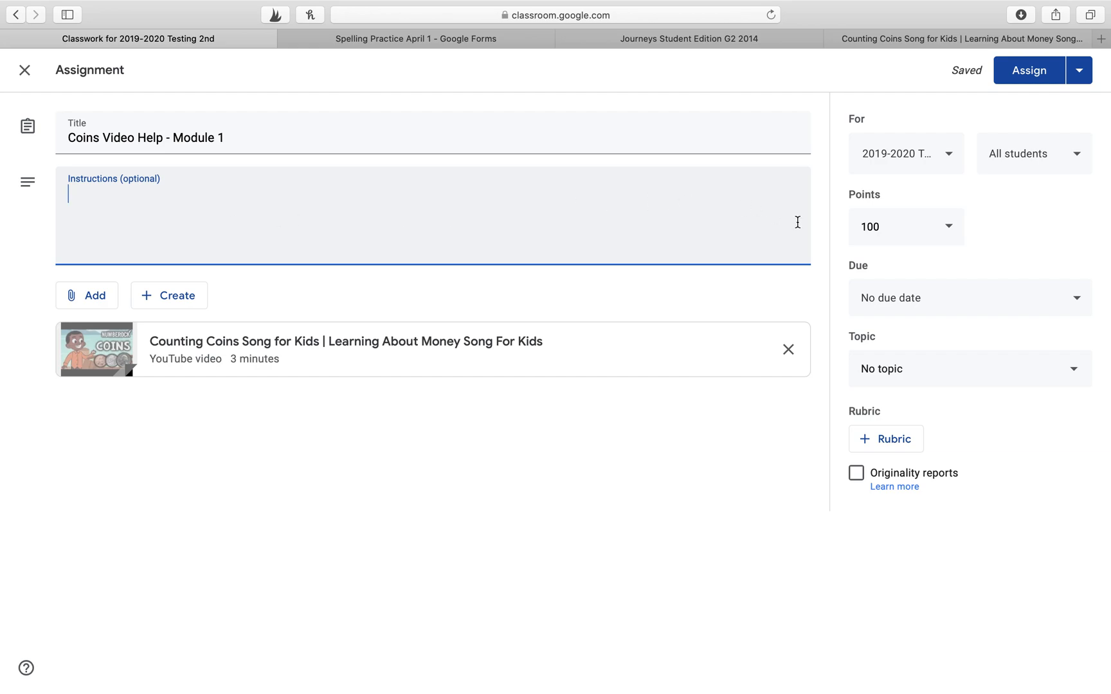
- Make the assignment ungraded and assign it the topic "Module 1: Enrichment (Optional)"
click(949, 234)
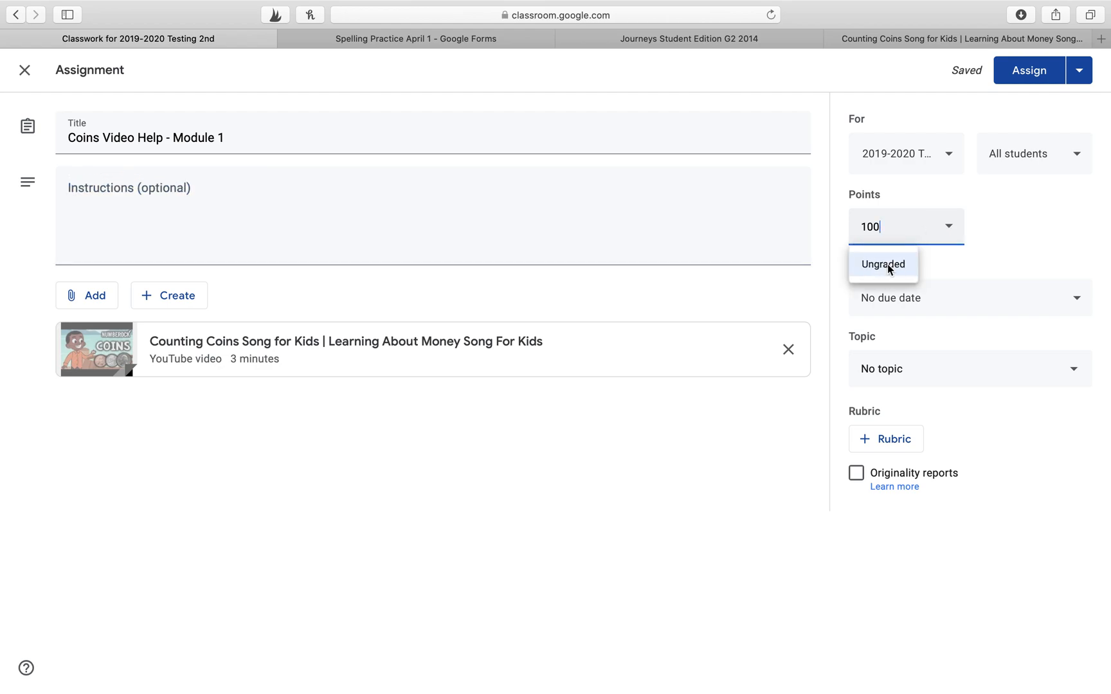
click(895, 263)
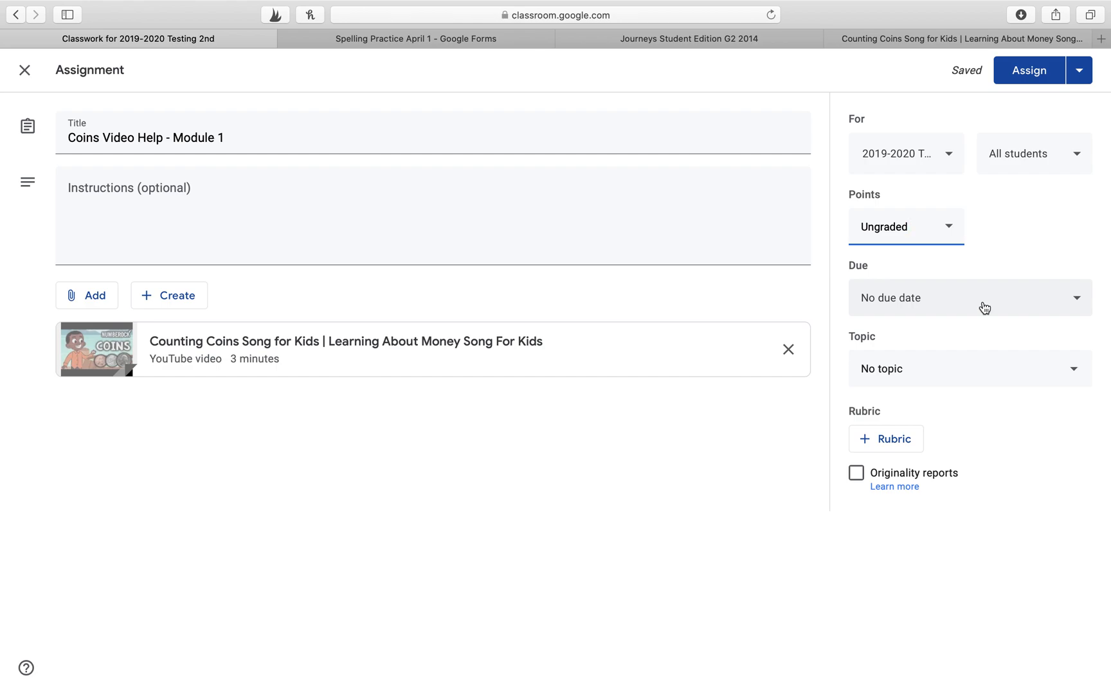
click(1053, 373)
click(894, 461)
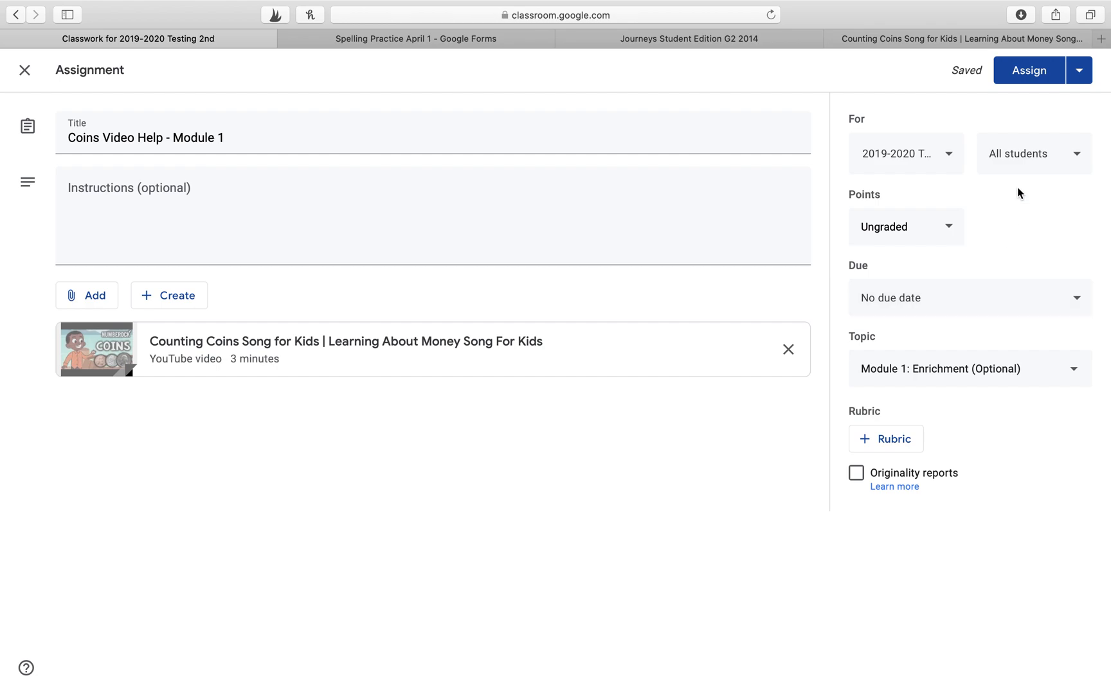
- Save the coins video assignment as a draft and check it under the enrichment topic
click(1079, 70)
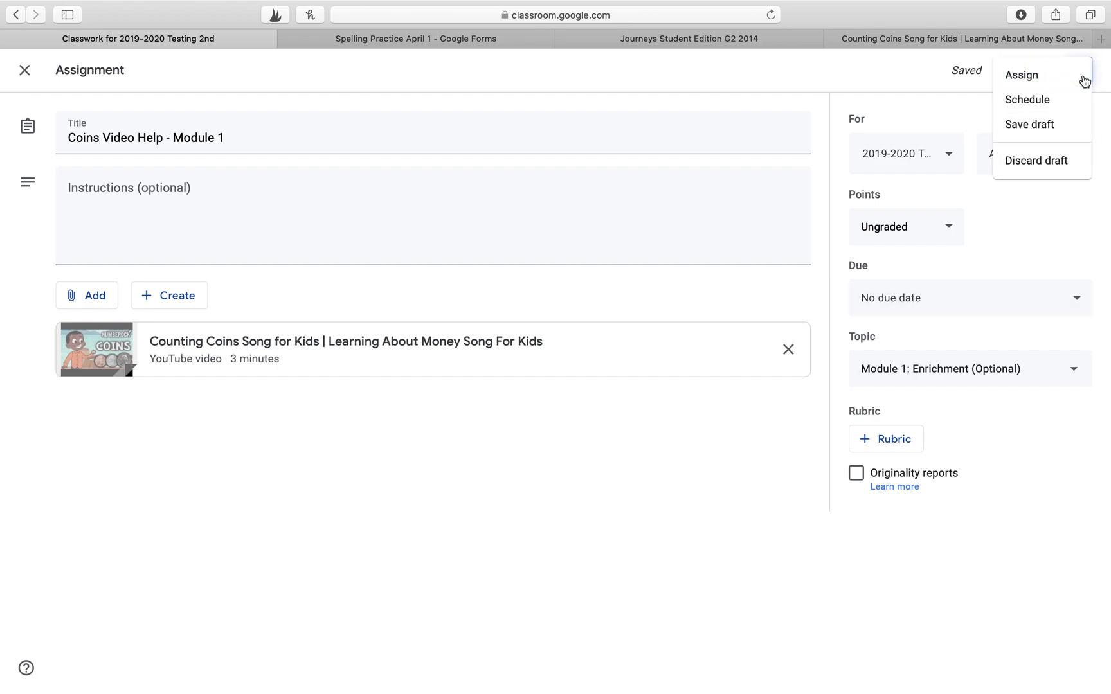
click(1030, 125)
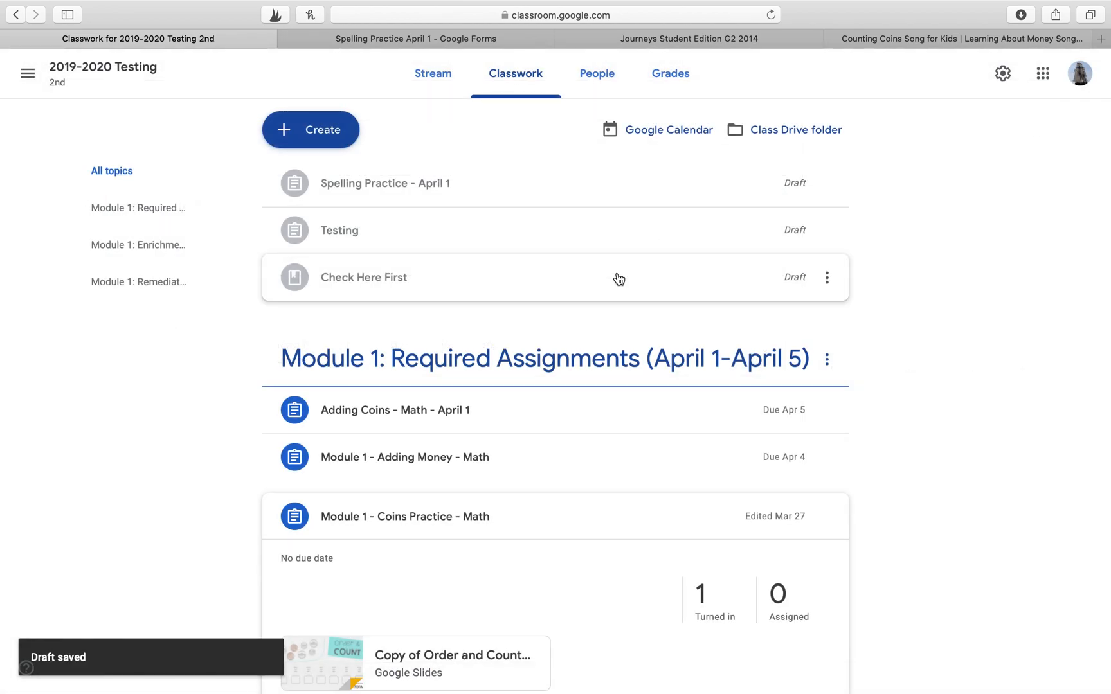
scroll(601, 371, down, 6)
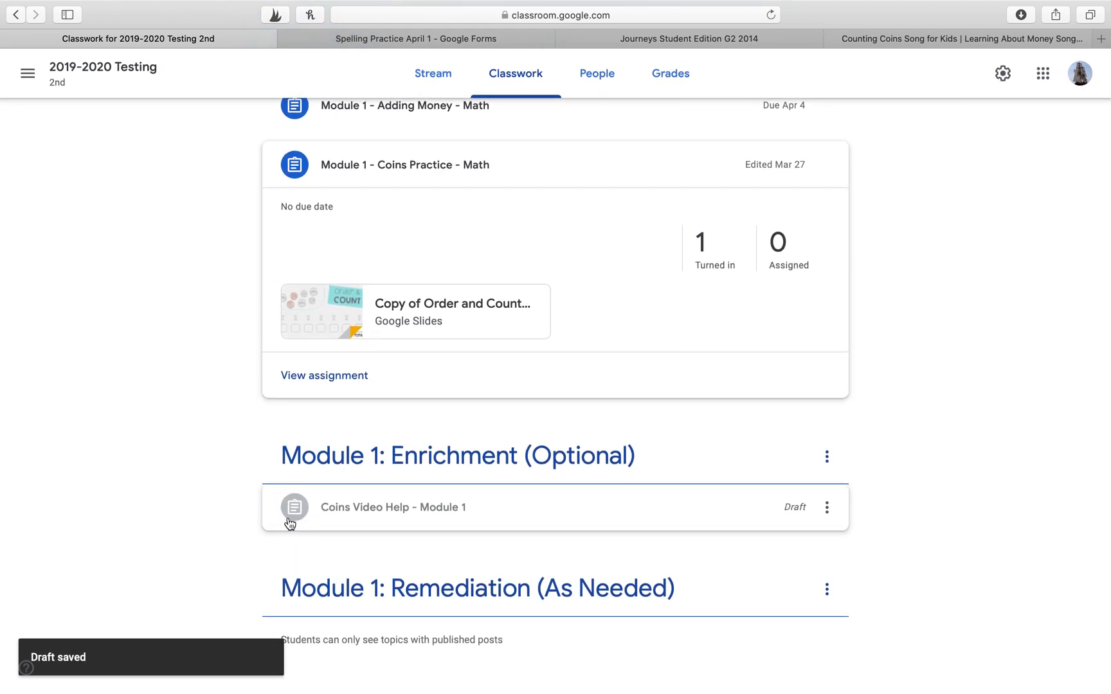
- Examine a new quiz assignment and its attached Blank Quiz form, leaving both without making changes
scroll(290, 524, up, 6)
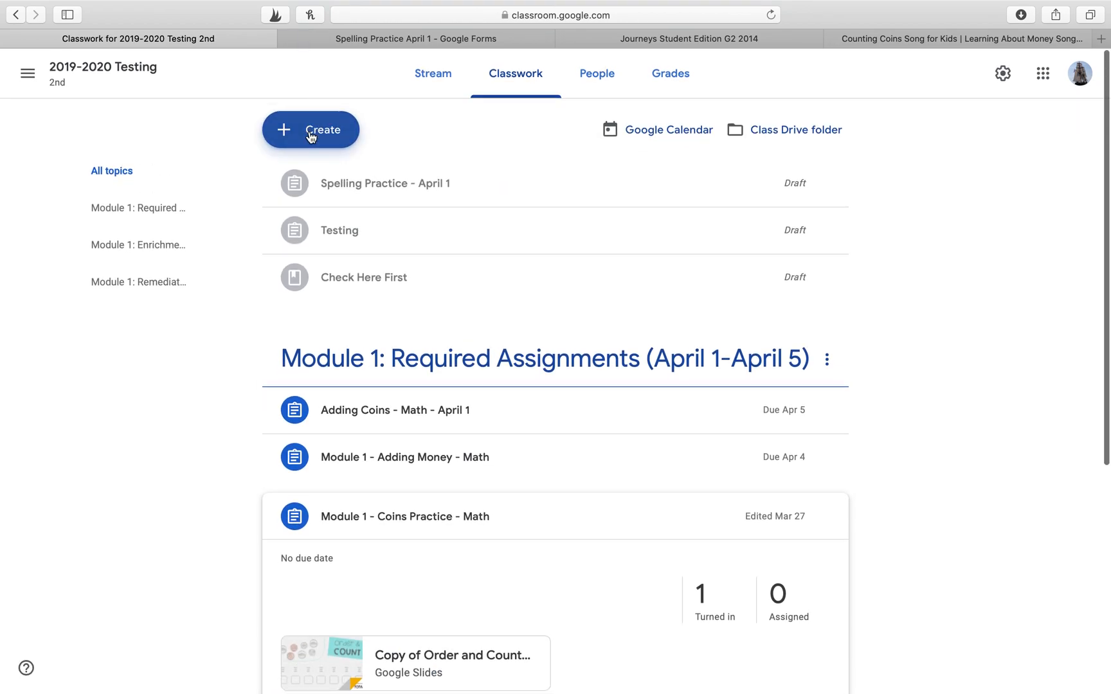
click(310, 133)
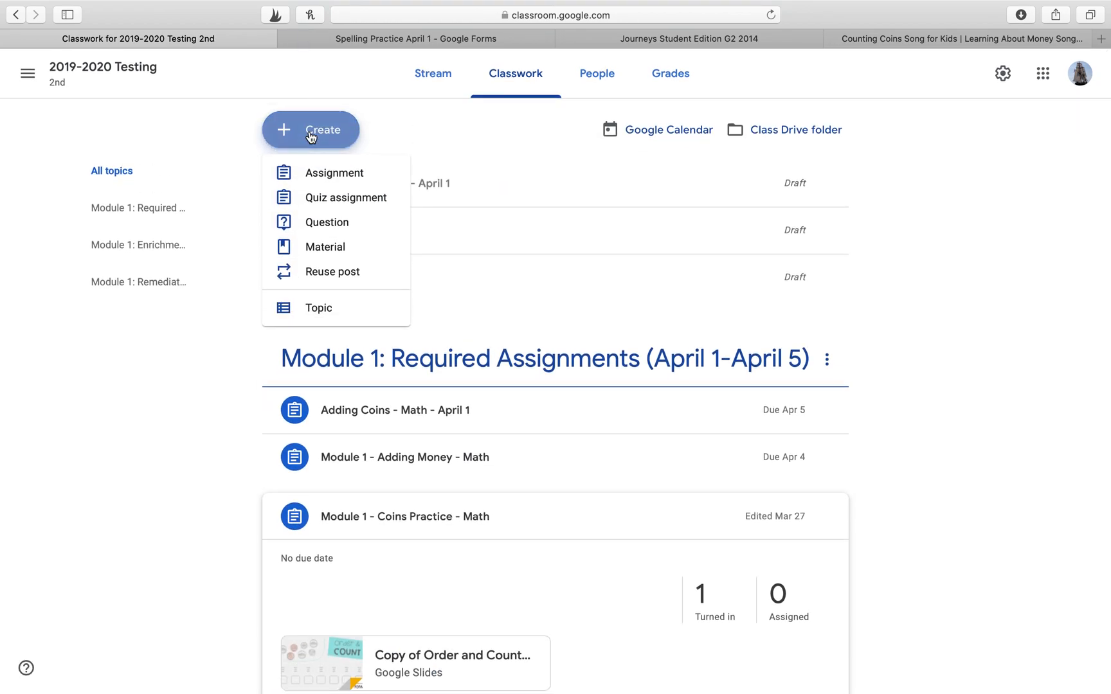
click(344, 200)
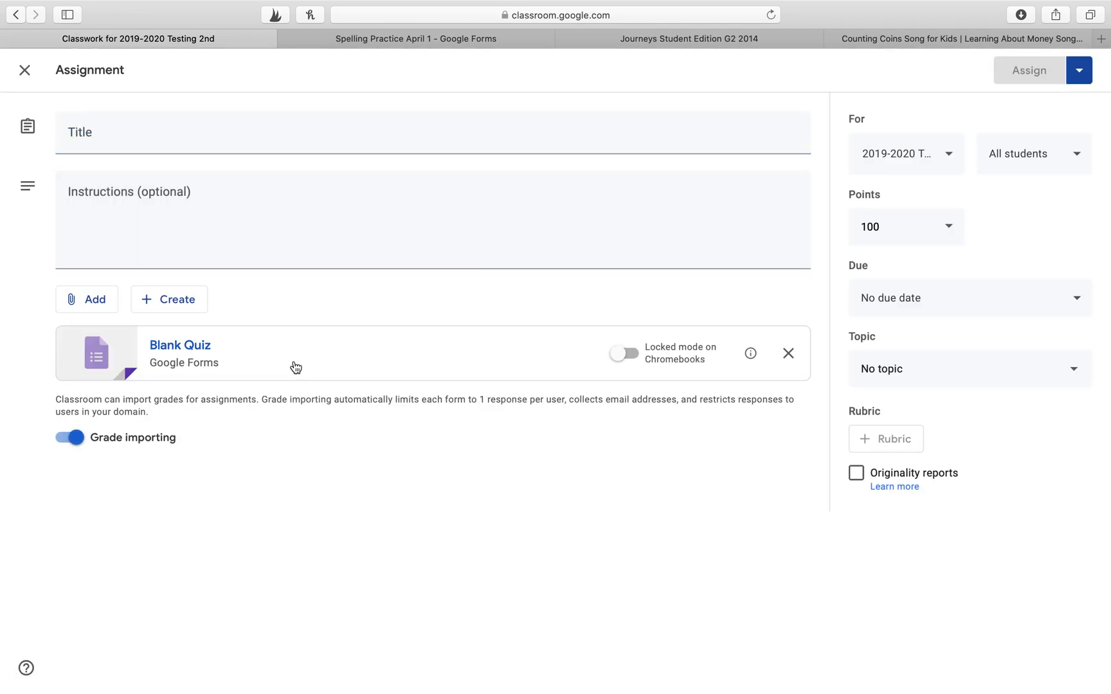
click(186, 352)
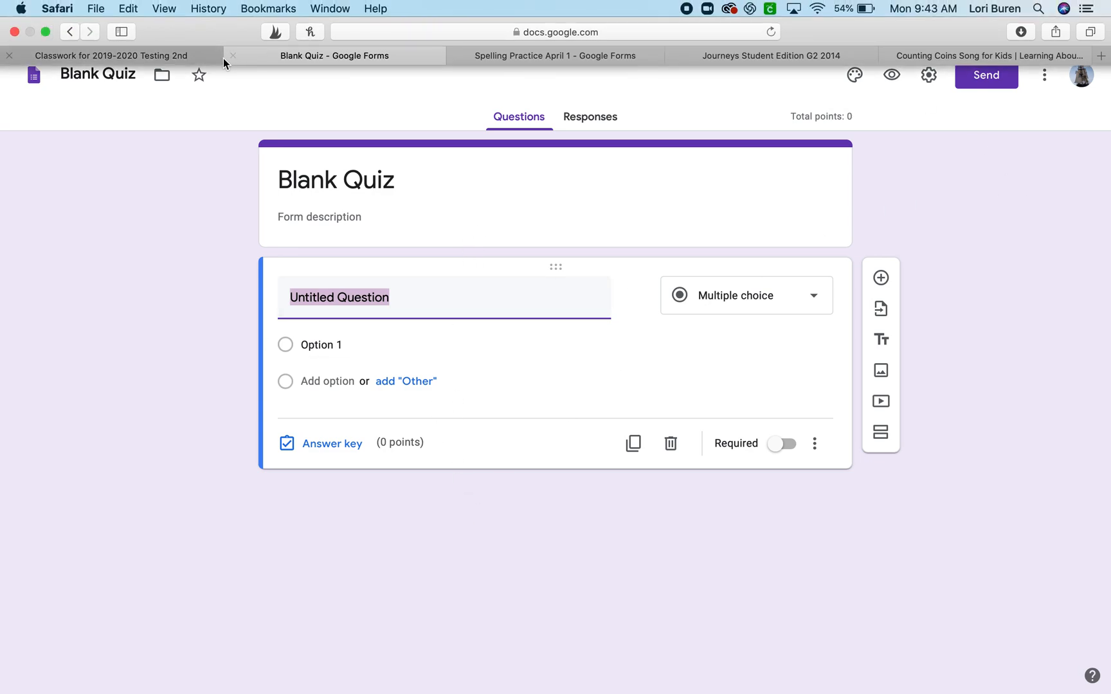
click(232, 56)
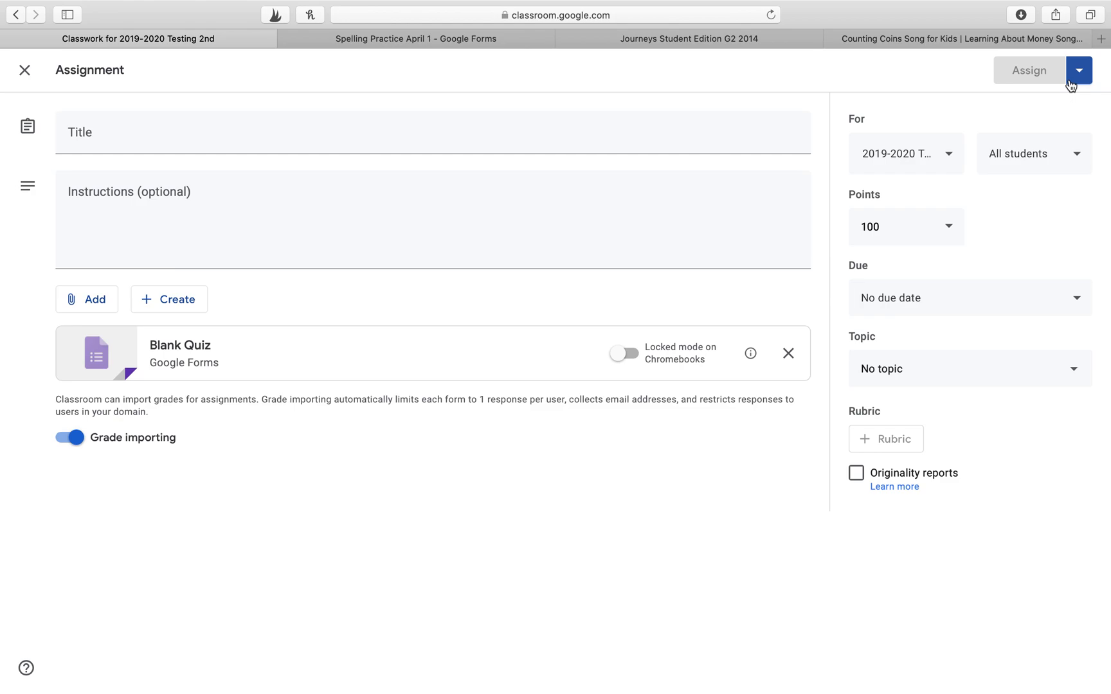
click(25, 69)
- Turn off student replies on a new question and view its answer types, closing it without posting
click(302, 127)
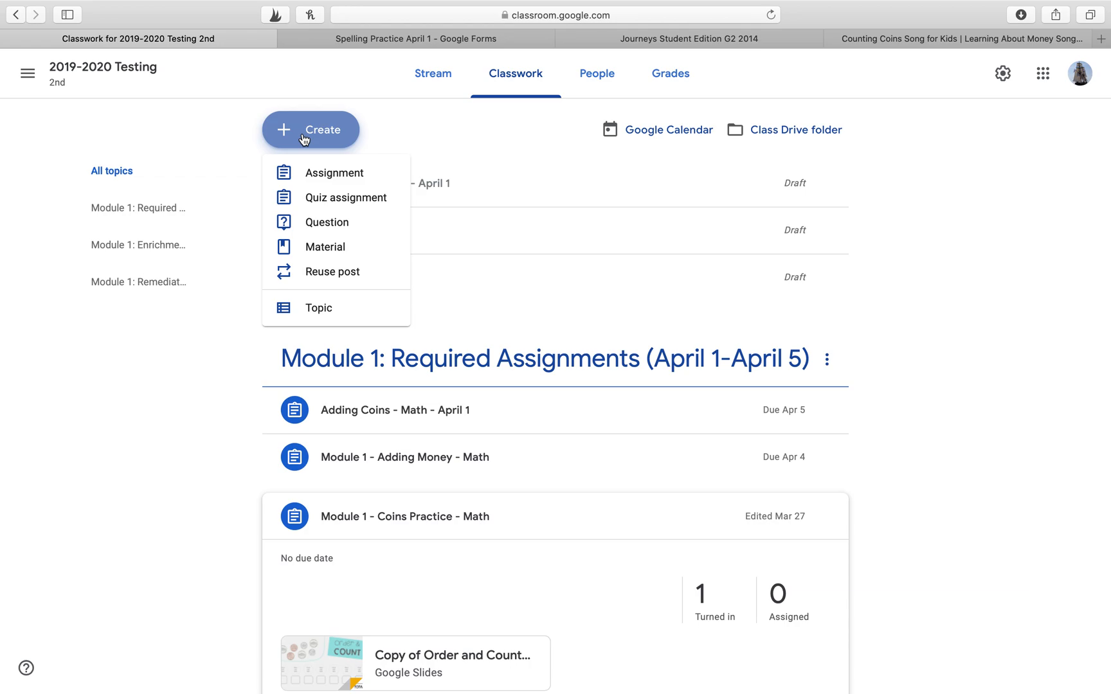
click(333, 221)
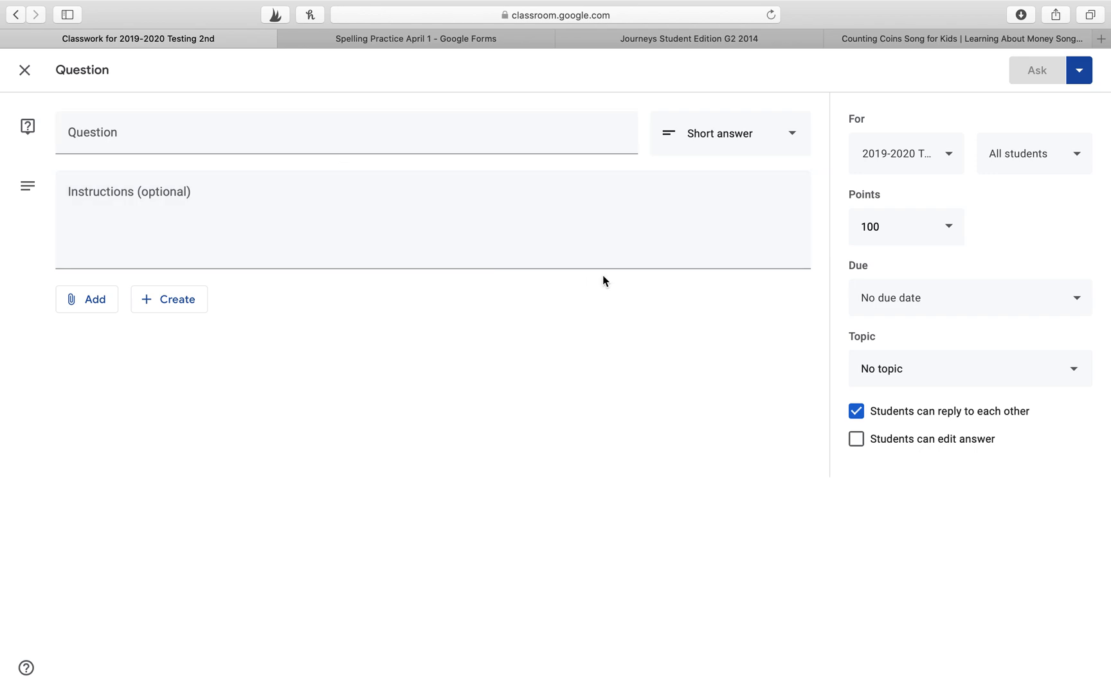
click(857, 412)
click(767, 136)
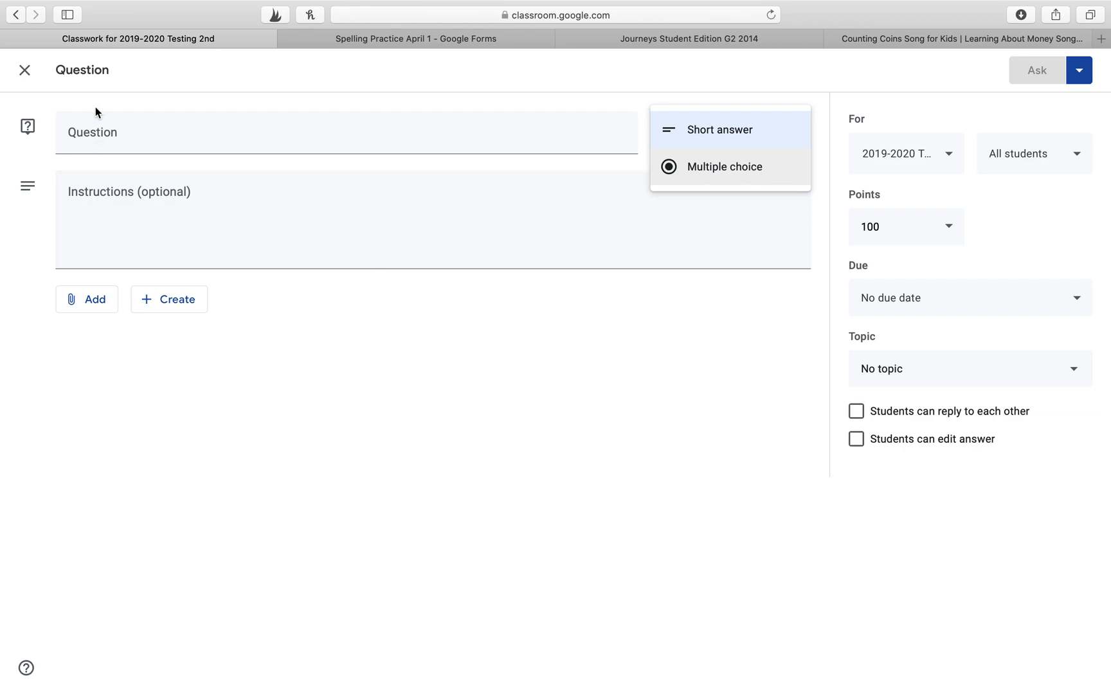
click(24, 70)
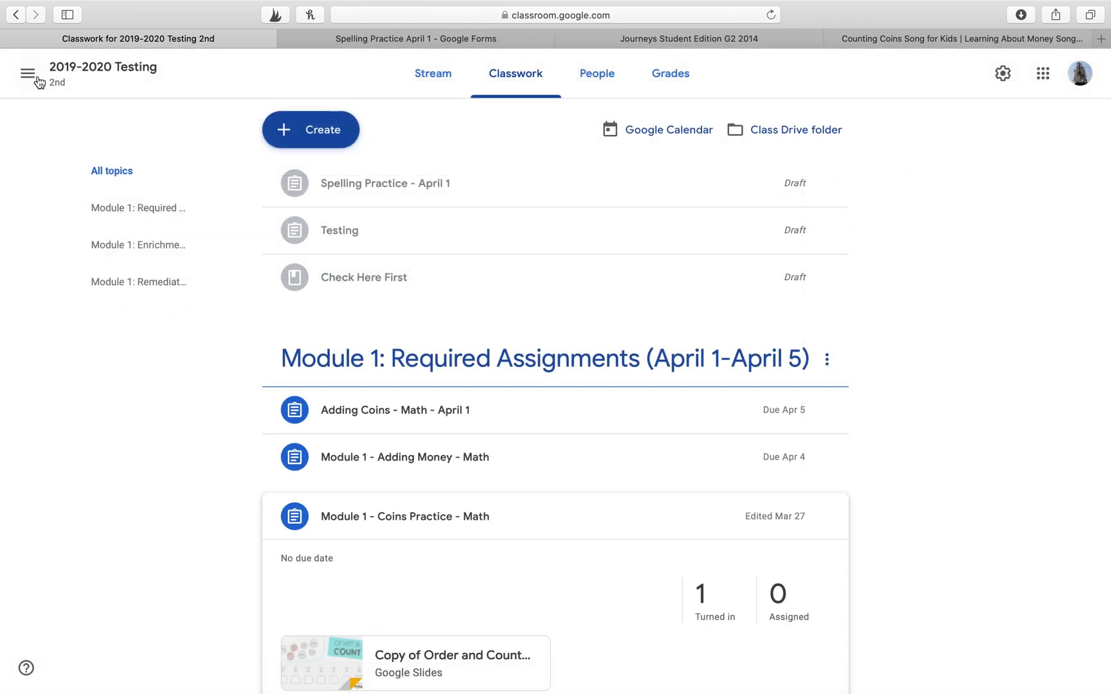
- Create a new material post and attach the web link of the Journeys Student Edition G2 2014 ebook to it
click(311, 132)
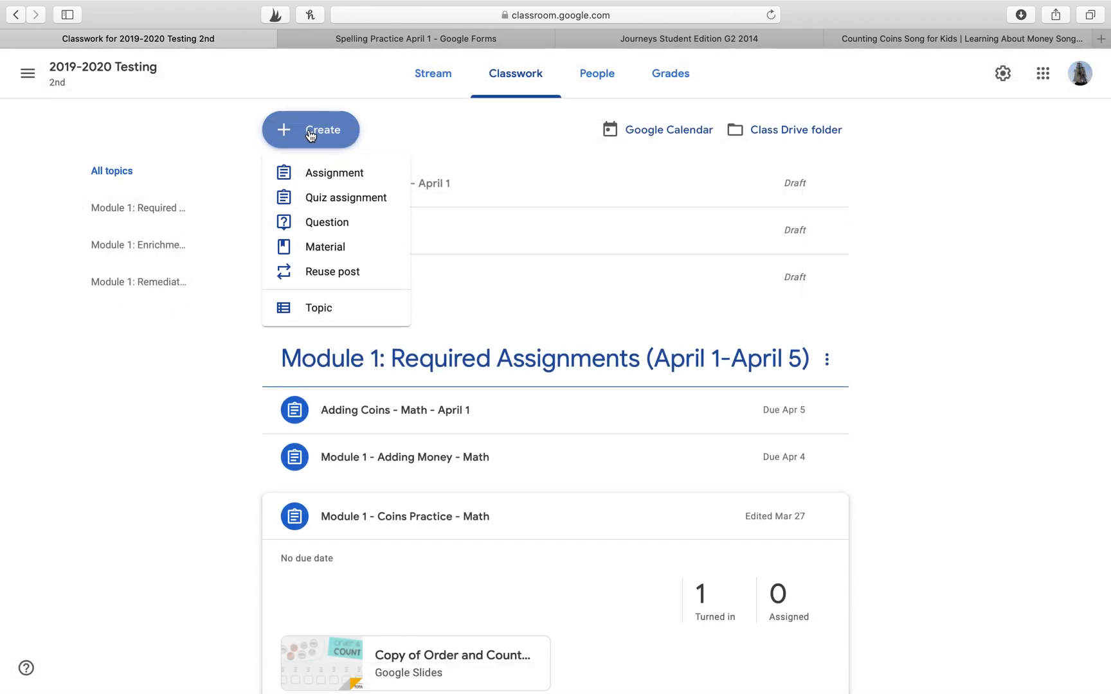
click(324, 249)
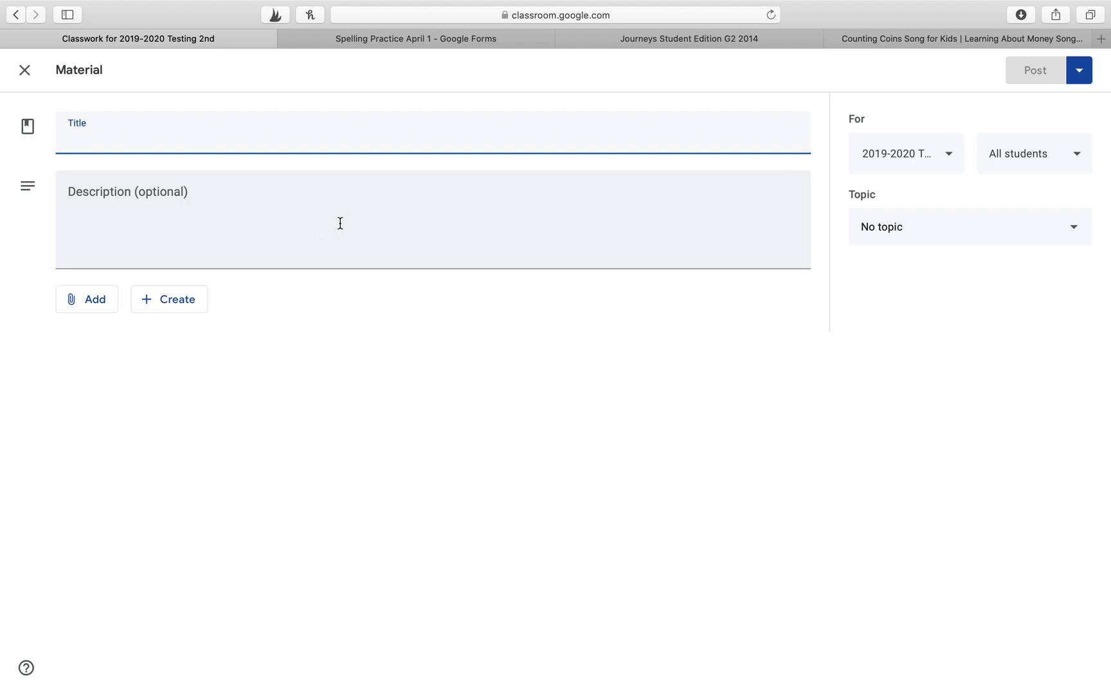
click(639, 44)
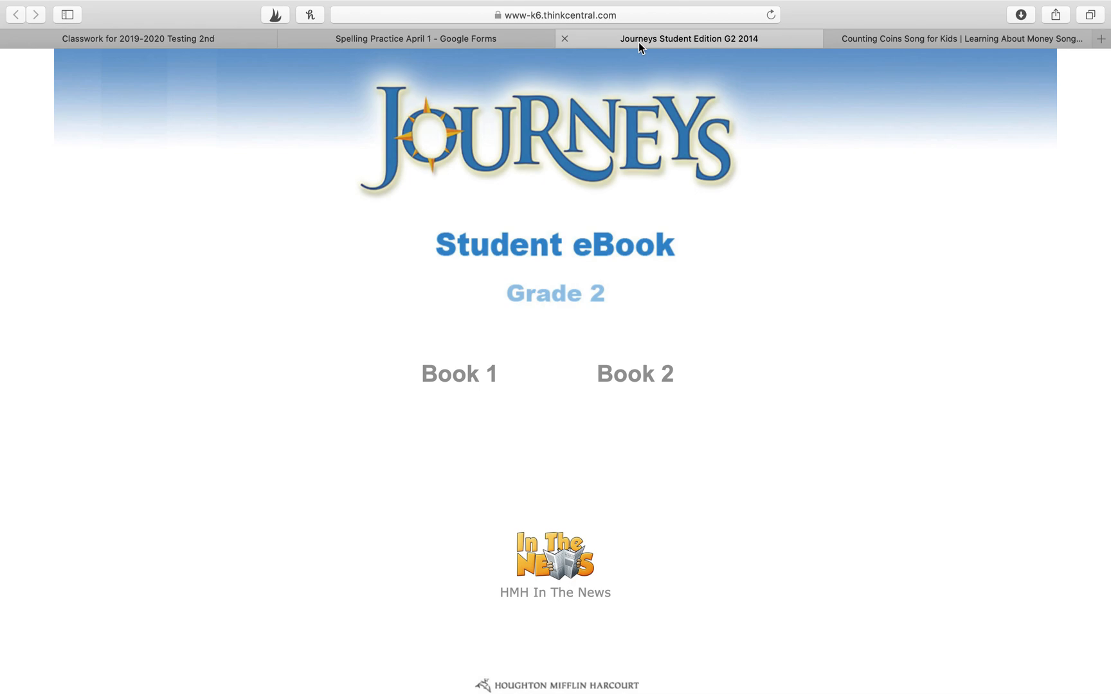
click(640, 15)
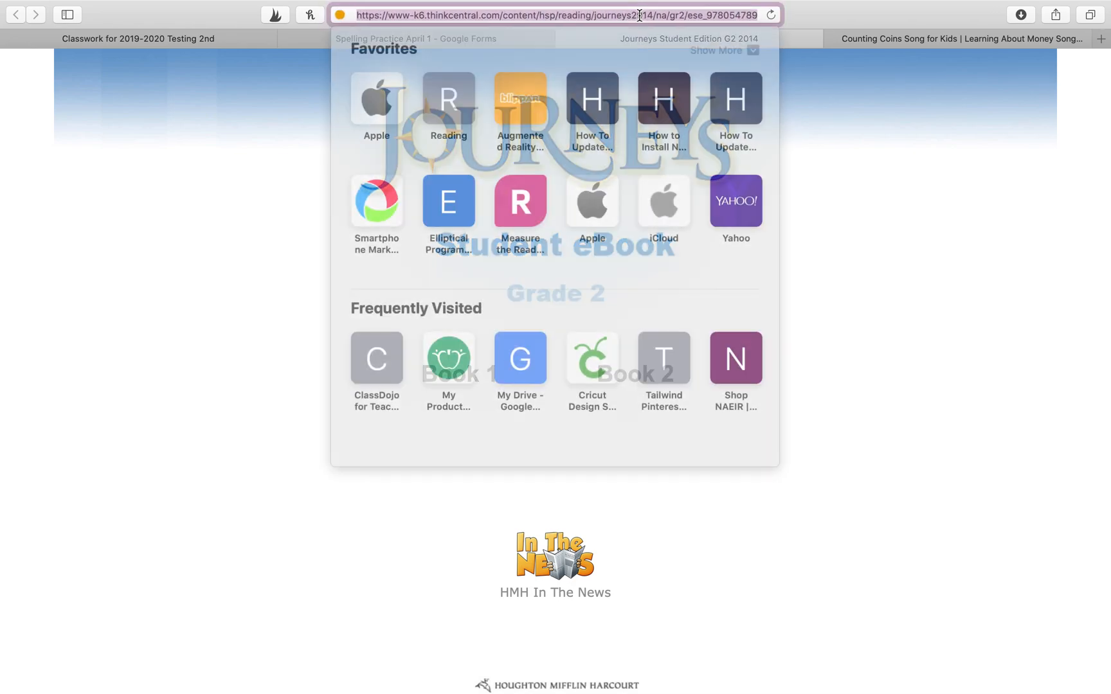
click(202, 35)
click(84, 299)
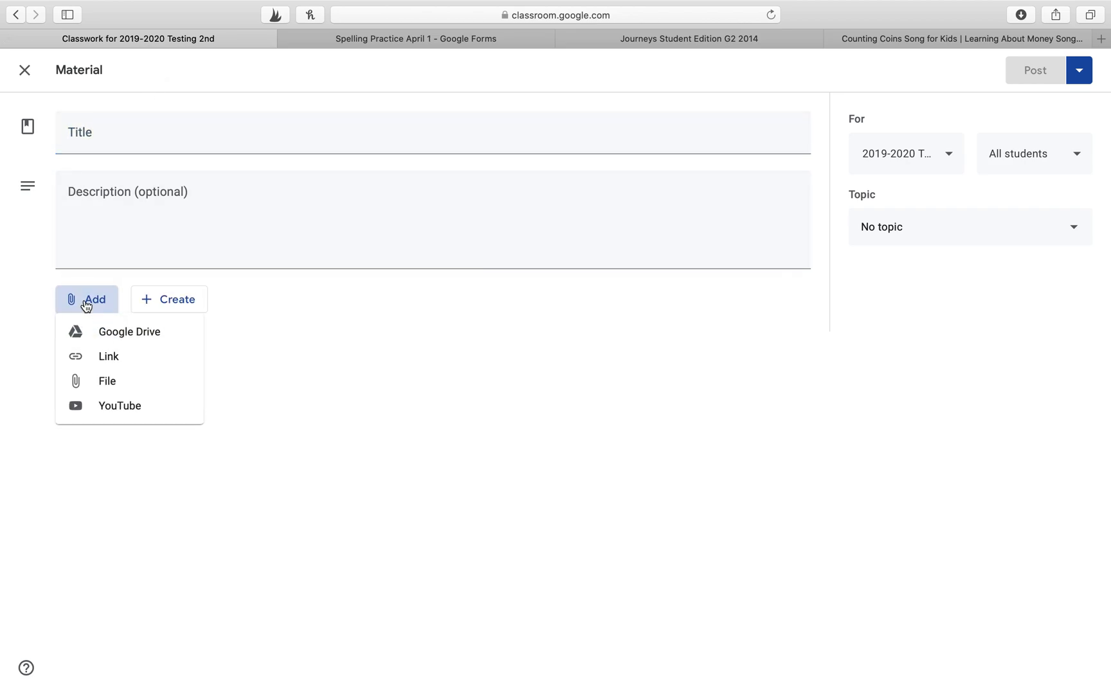
click(104, 358)
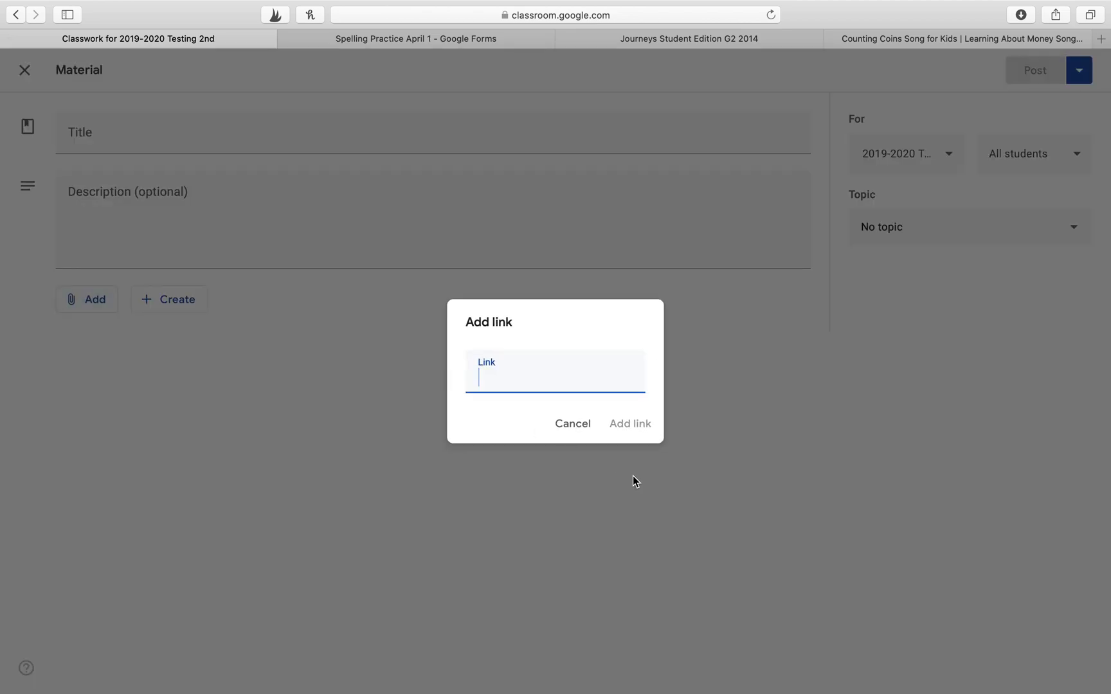
key(super+v)
click(638, 425)
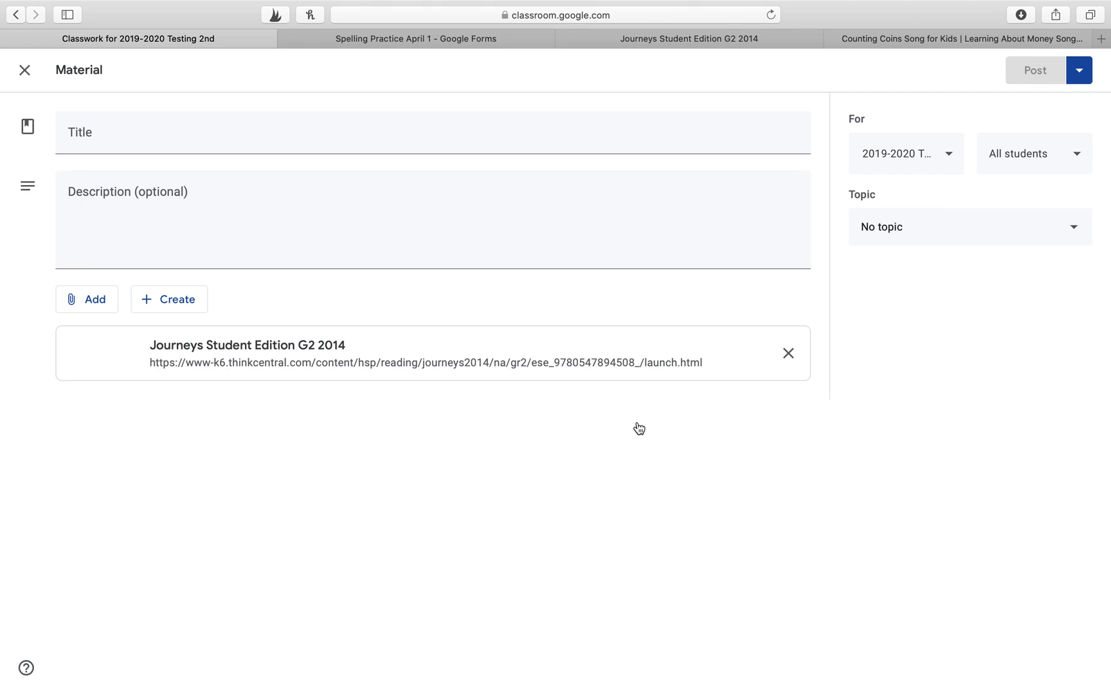
- Title the material "Textbook" and post it to all students without a description or topic
click(506, 138)
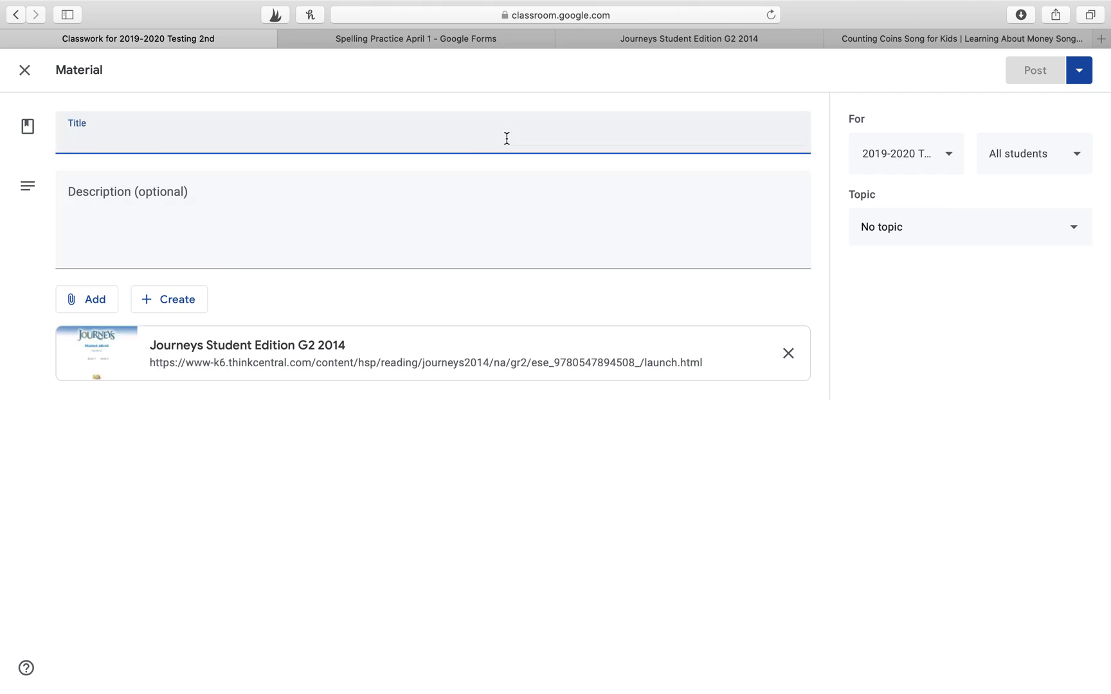
text(Text)
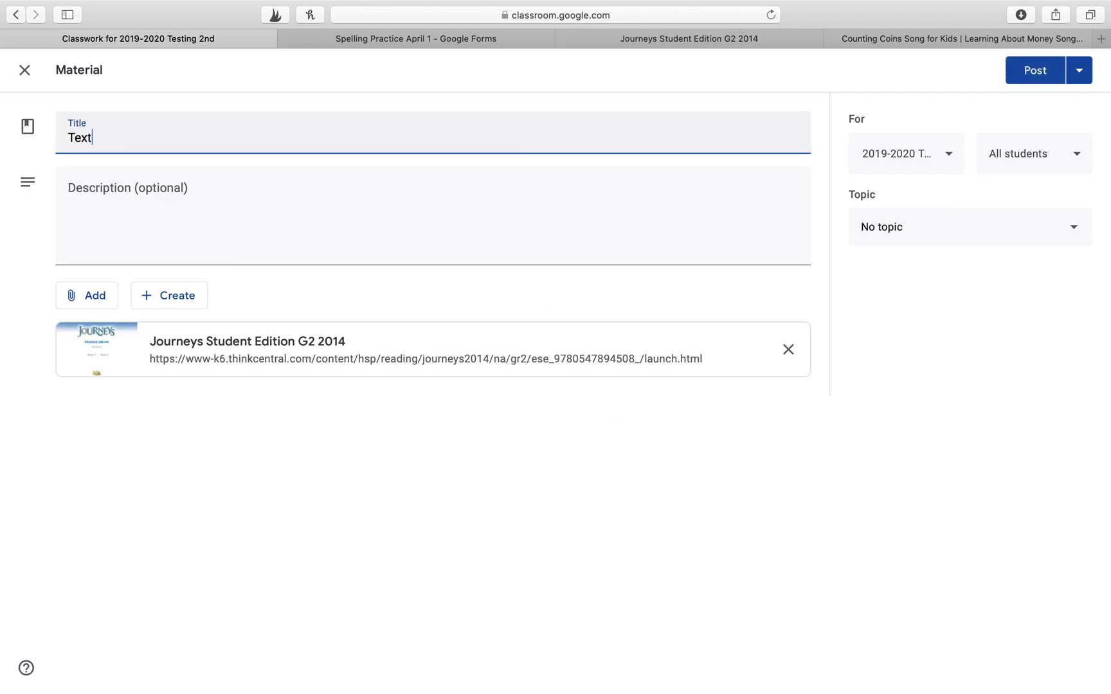
text(book)
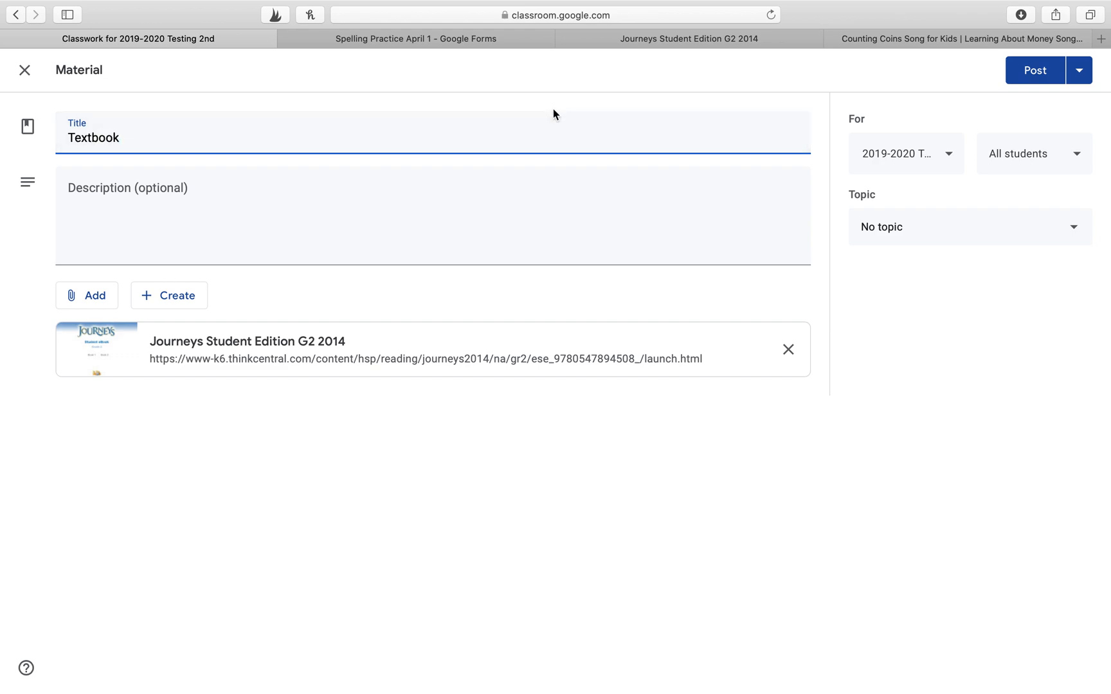
click(518, 237)
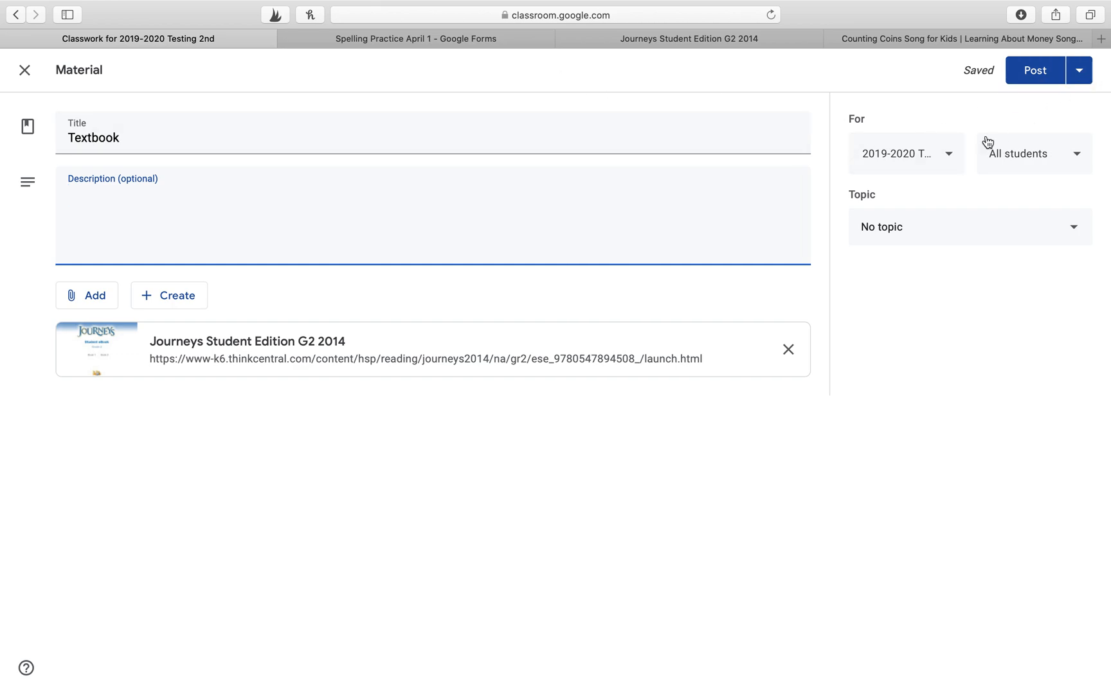
click(1022, 77)
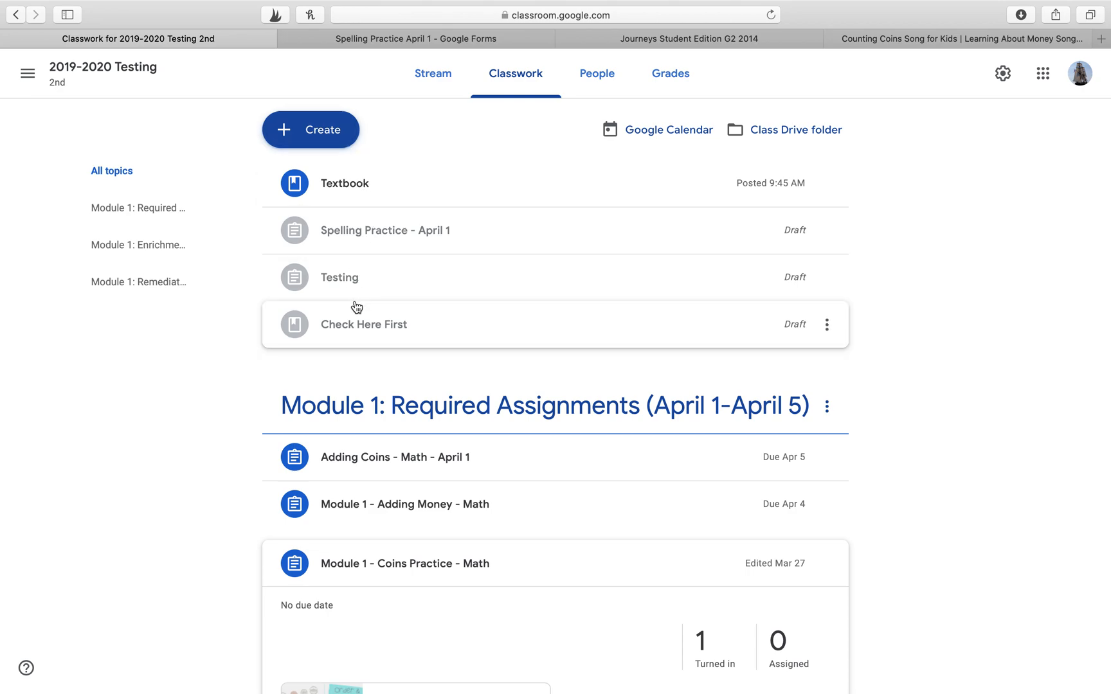
- Try reordering the "Check Here First" draft, and move "Module 1 - Coins Practice - Math" into the topic "Module 1: Enrichment (Optional)"
drag(366, 314, 383, 241)
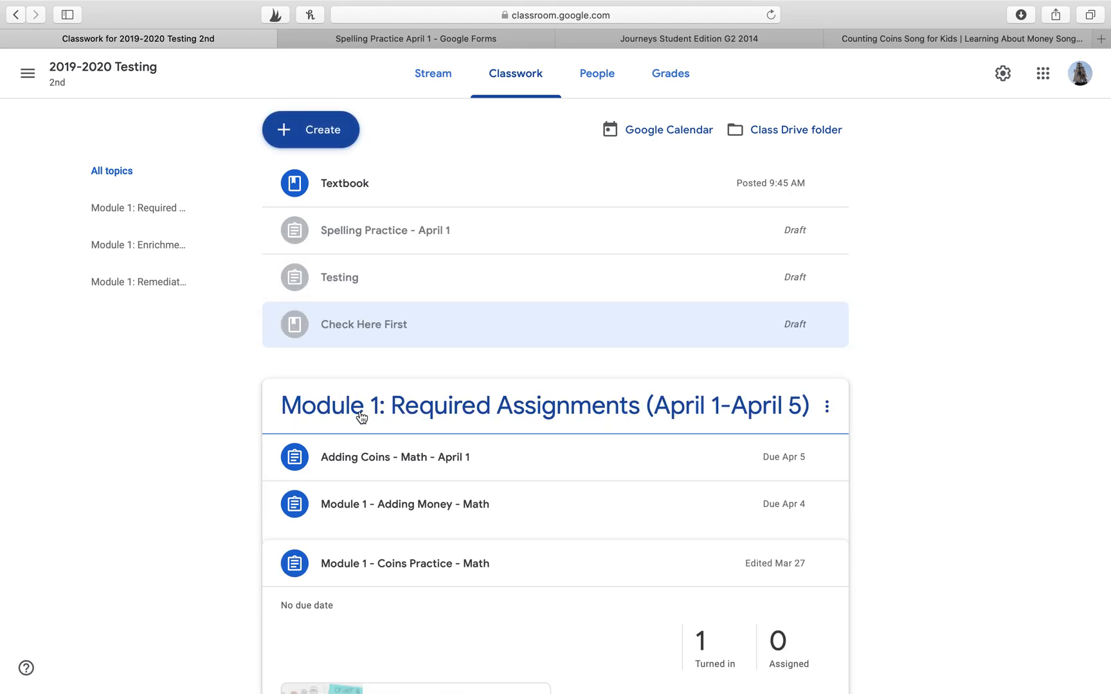
scroll(367, 499, down, 2)
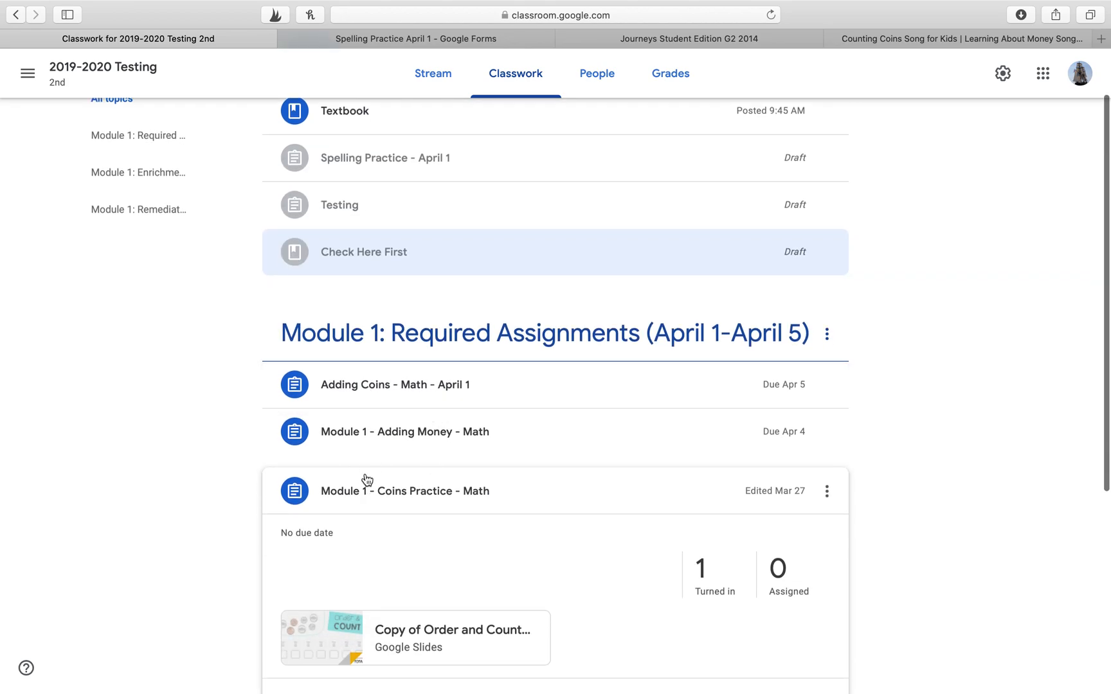
scroll(364, 481, down, 8)
drag(421, 169, 383, 578)
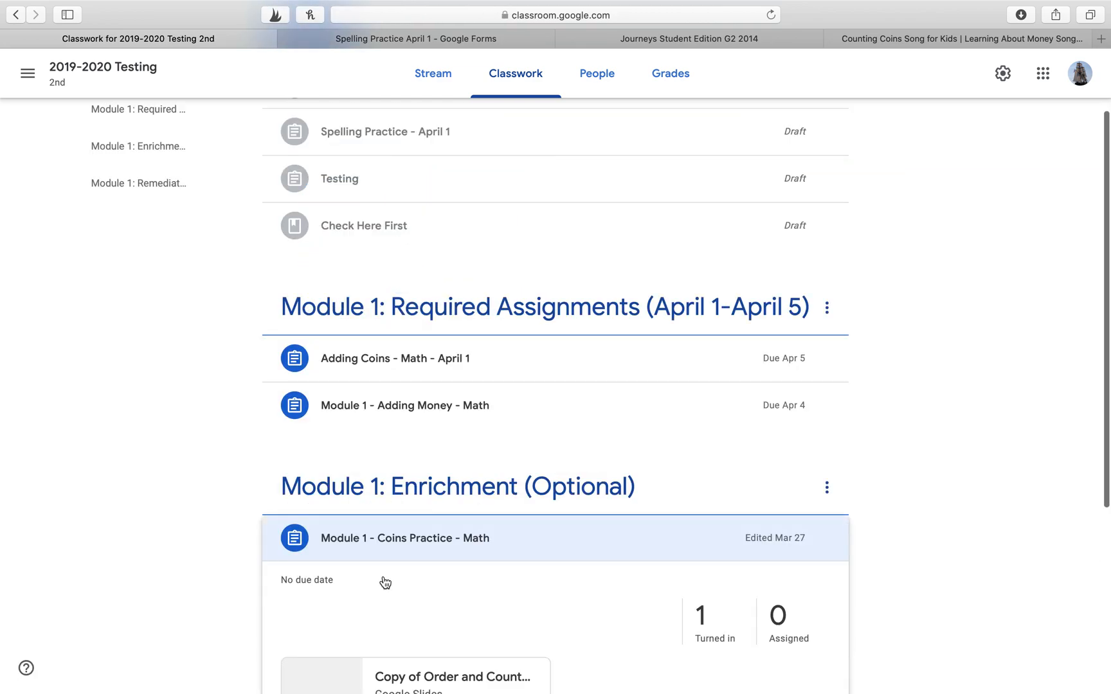
scroll(385, 582, down, 3)
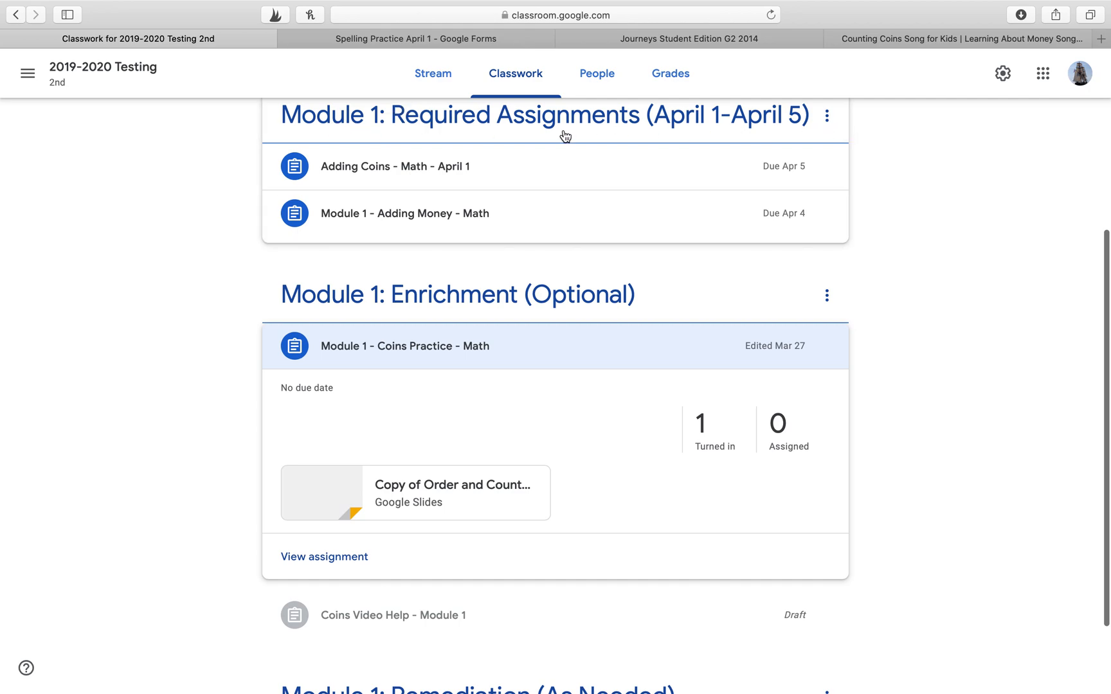
scroll(406, 437, down, 2)
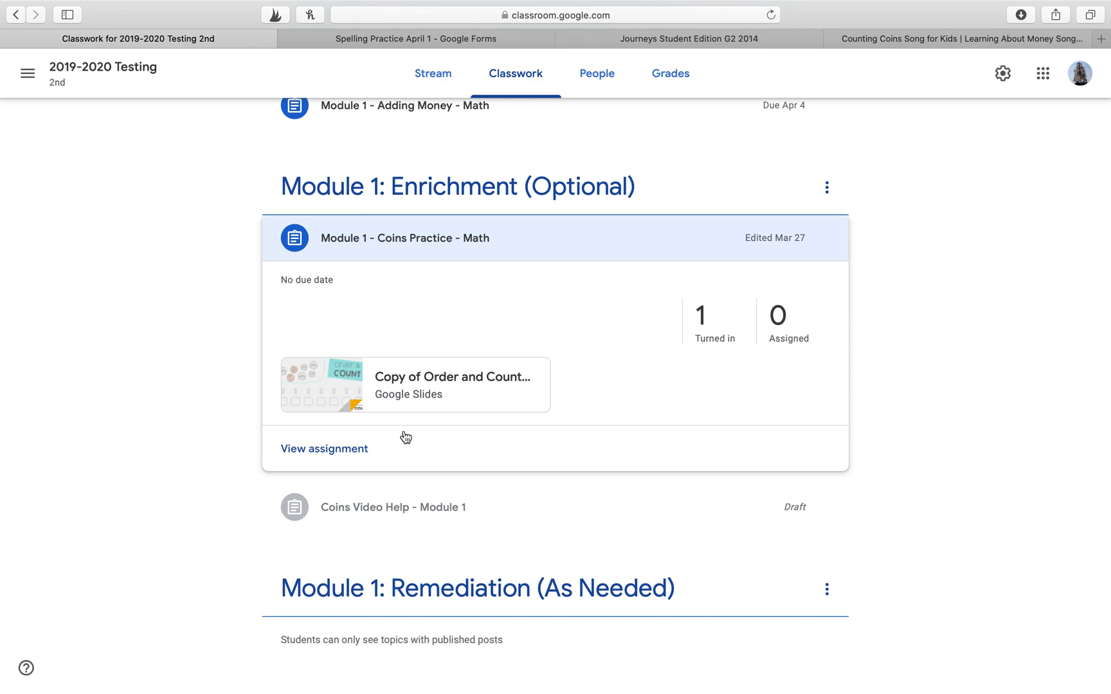
scroll(406, 437, up, 6)
click(305, 131)
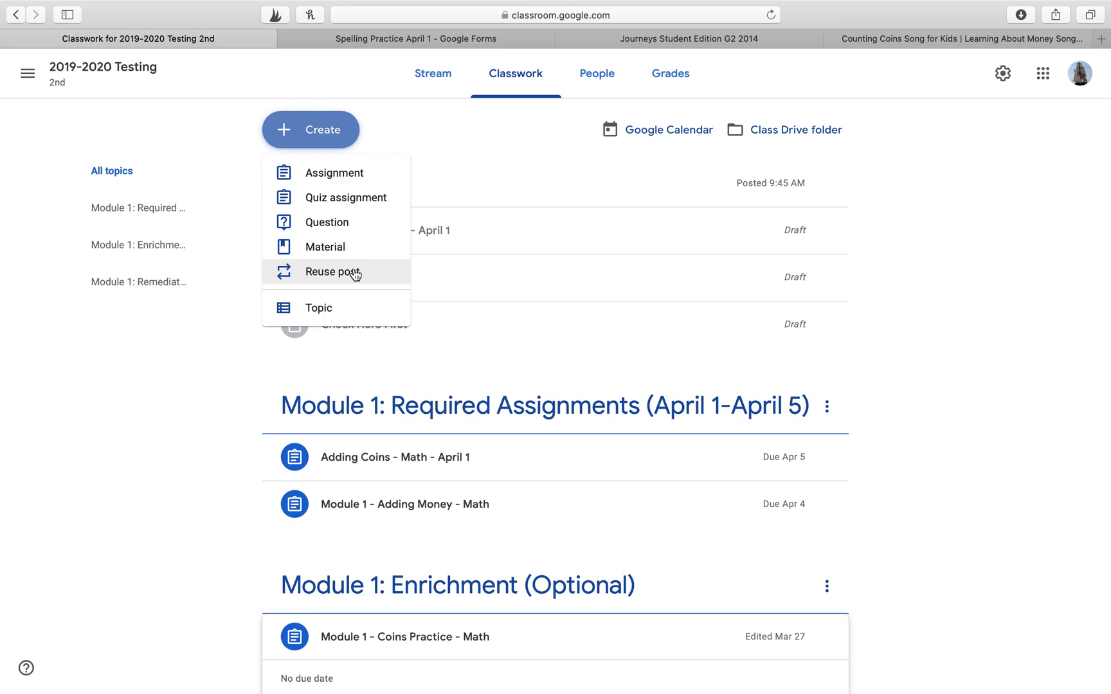
click(505, 143)
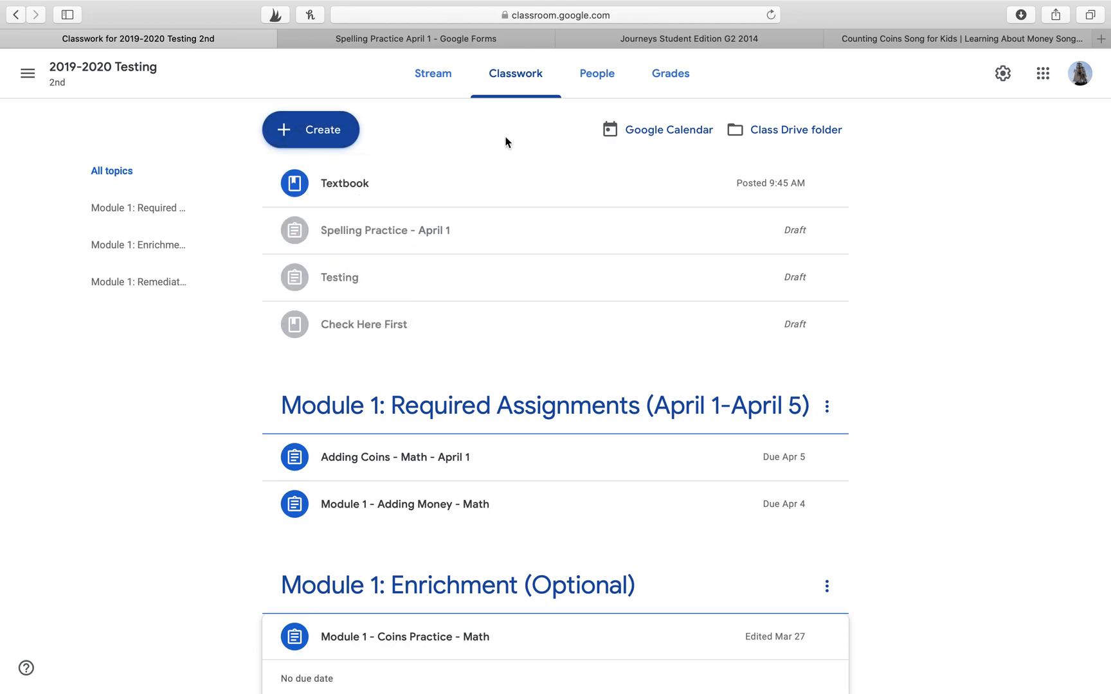